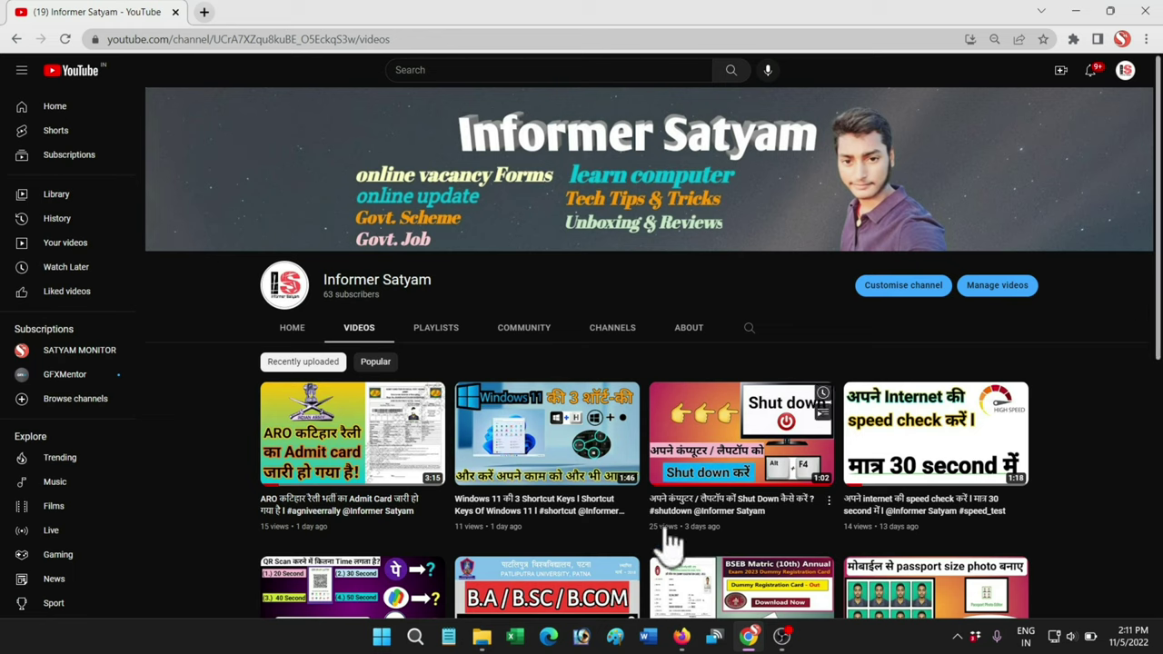
Launch Microsoft Word 2019 from its taskbar icon.
{"action": "left_click", "coordinate": [648, 636]}
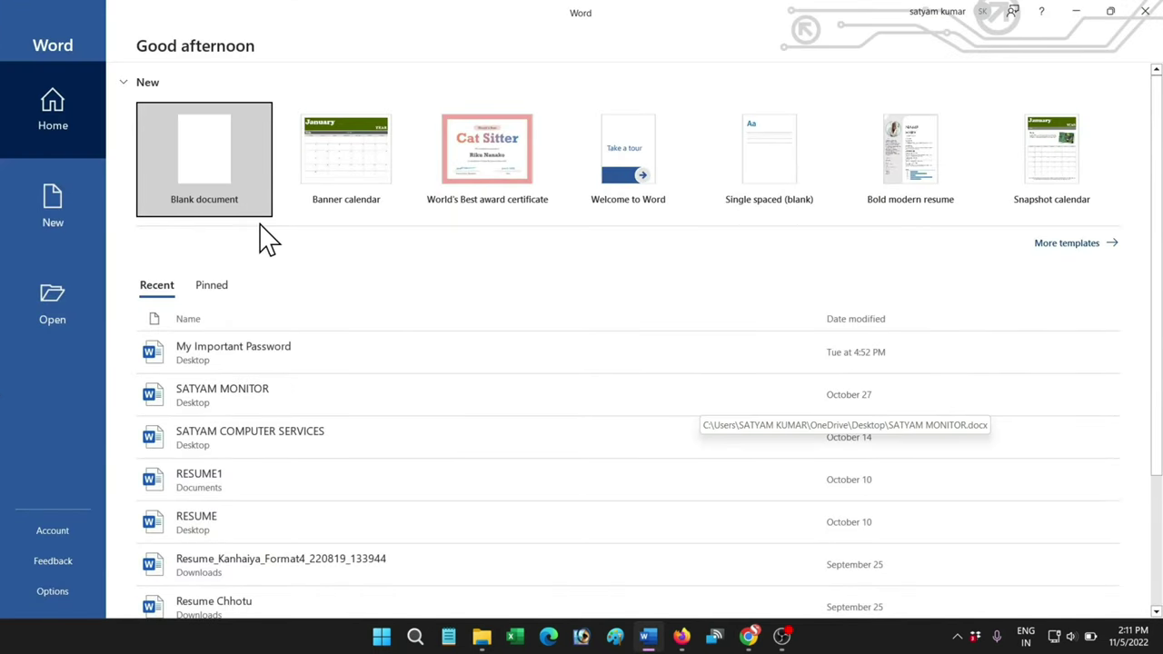
Create a blank document and fill it with five sample paragraphs using =rand().
{"action": "left_click", "coordinate": [249, 186]}
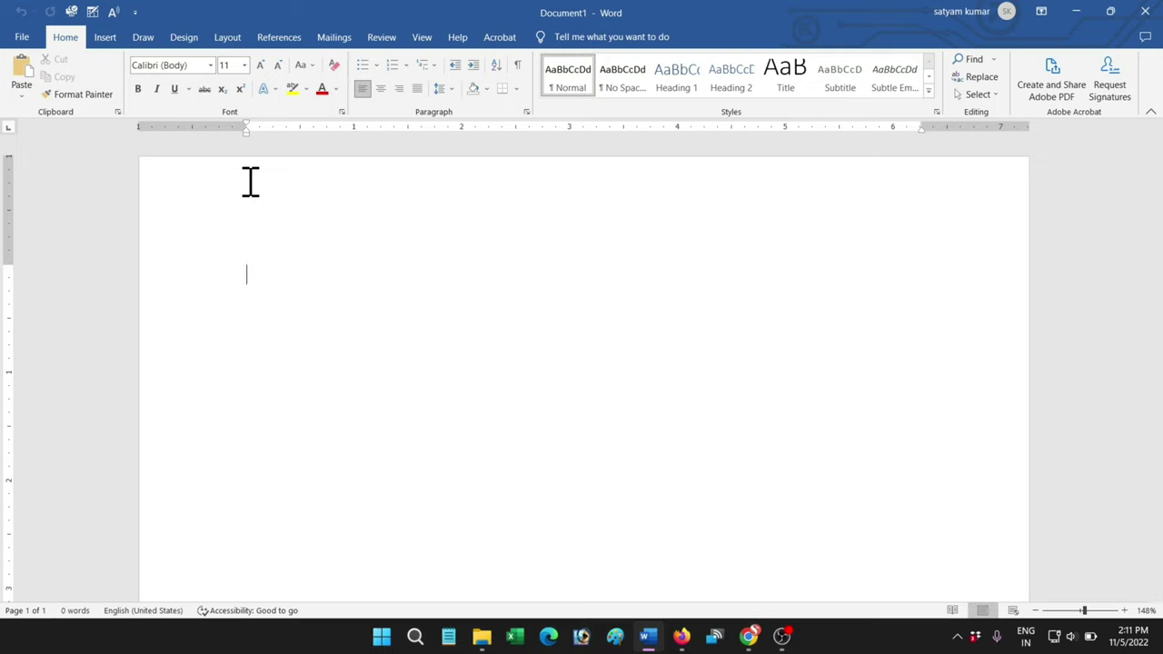
{"action": "type", "text": "="}
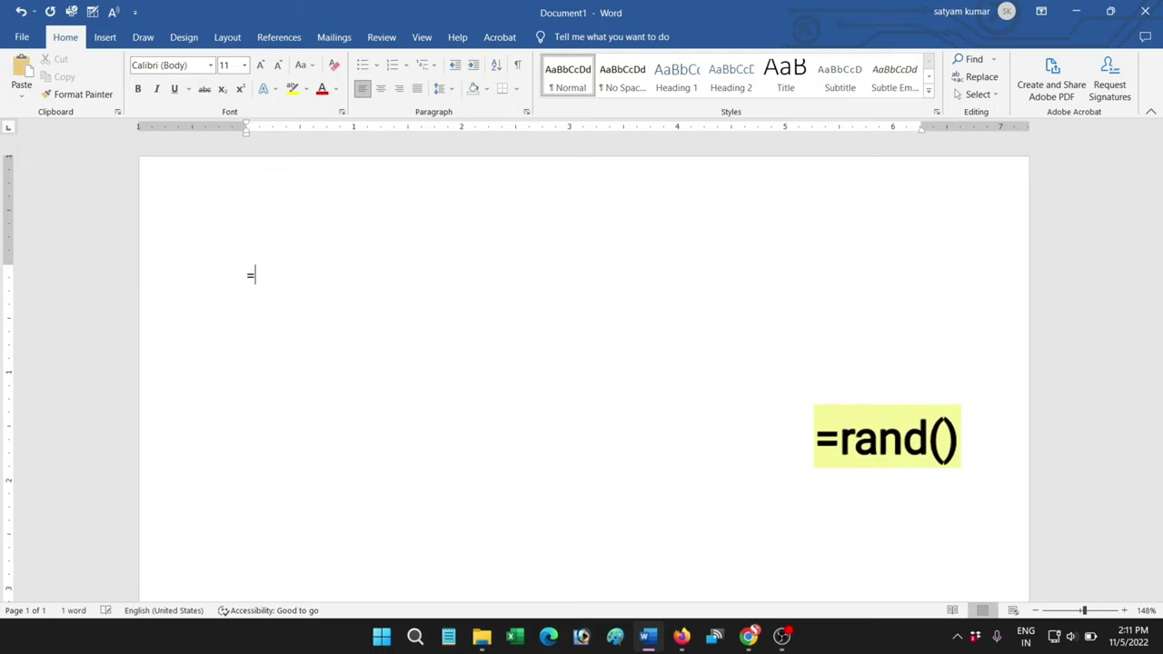
{"action": "type", "text": "rand("}
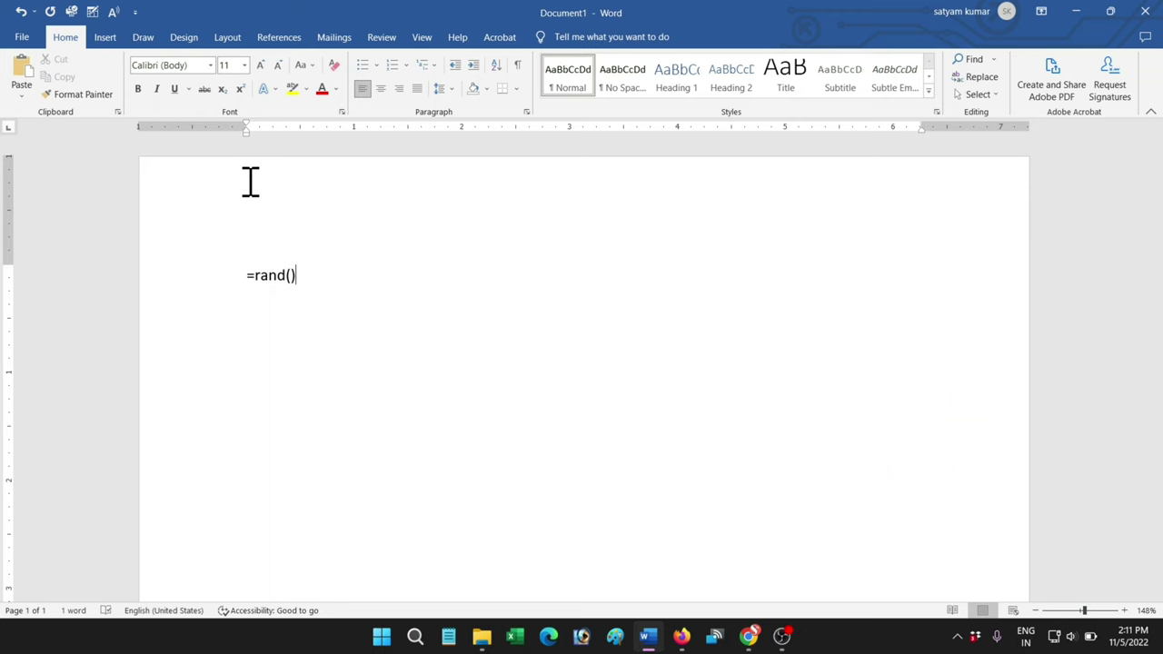
{"action": "key", "text": "Return"}
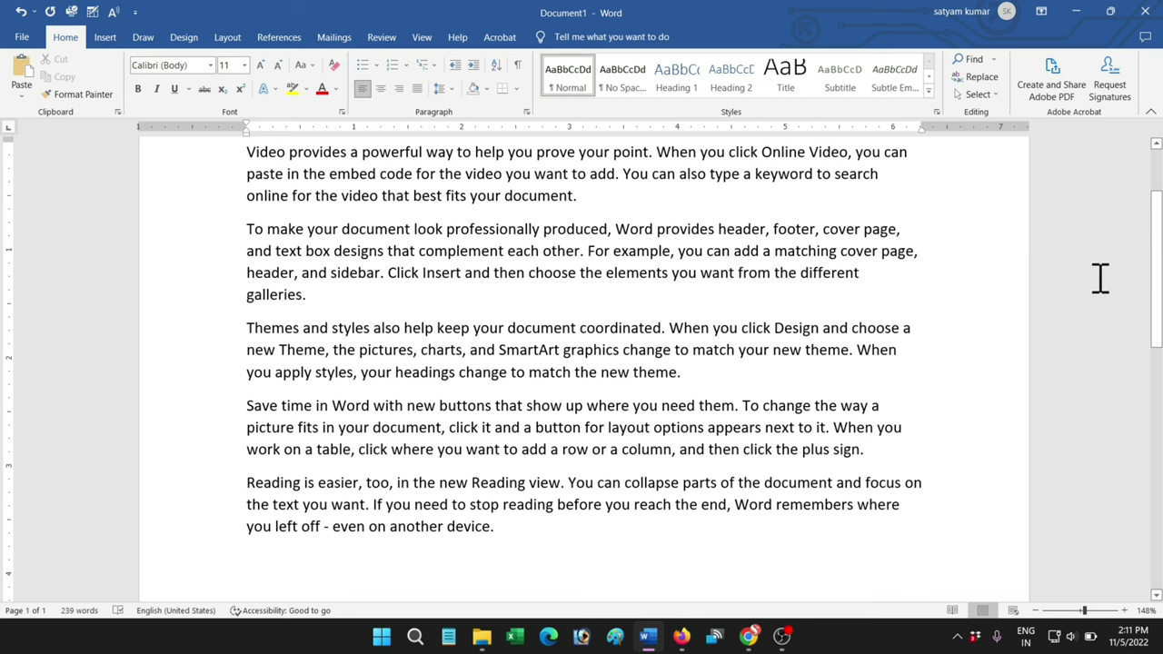
{"action": "mouse_move", "coordinate": [1152, 269]}
{"action": "left_mouse_down"}
{"action": "mouse_move", "coordinate": [1150, 226]}
{"action": "mouse_move", "coordinate": [1159, 282]}
{"action": "mouse_move", "coordinate": [1159, 232]}
{"action": "left_mouse_up"}
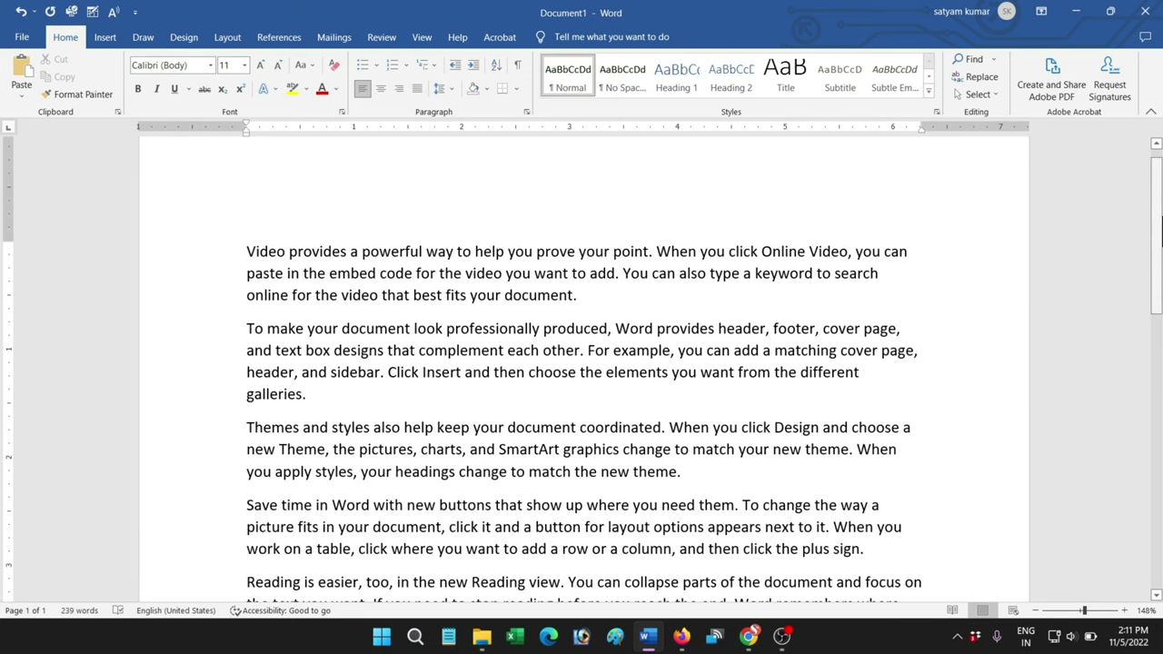
{"action": "key", "text": "ctrl+a"}
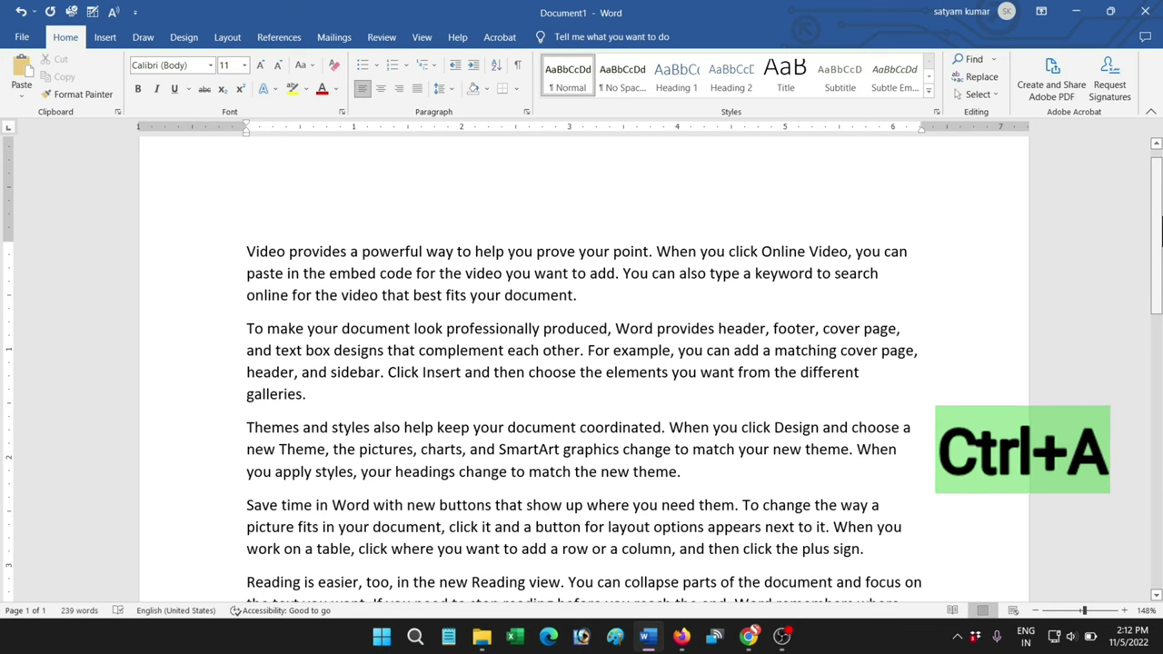
{"action": "key", "text": "ctrl+a"}
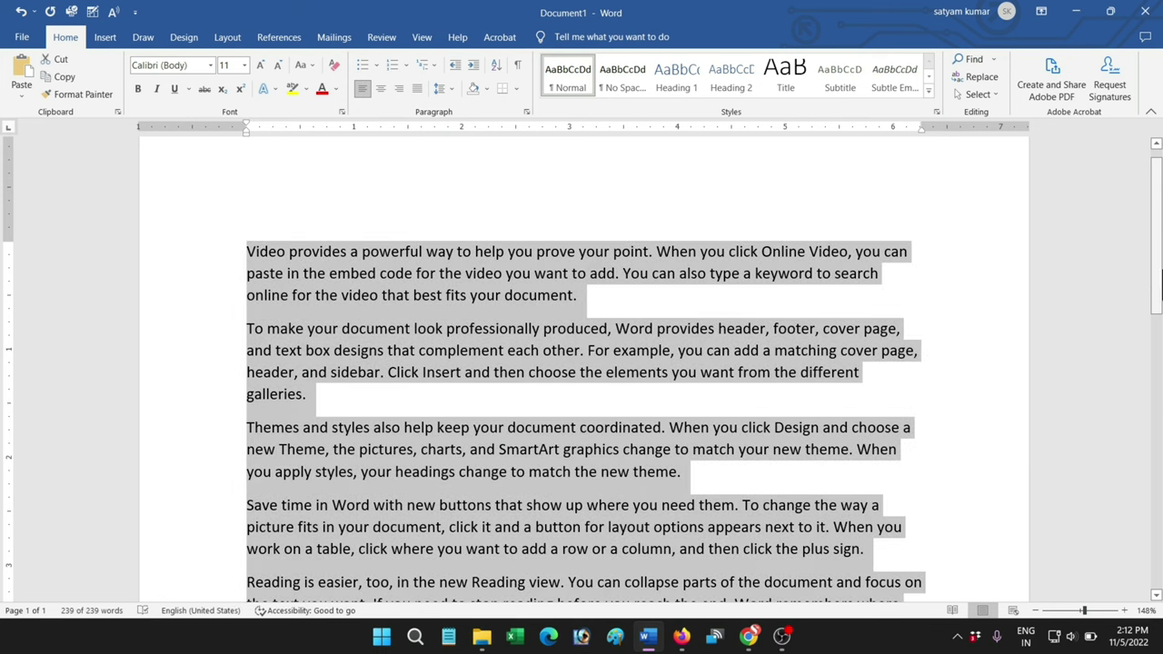
{"action": "scroll", "coordinate": [1161, 283], "scroll_direction": "up", "scroll_amount": 1}
{"action": "left_click", "coordinate": [960, 341]}
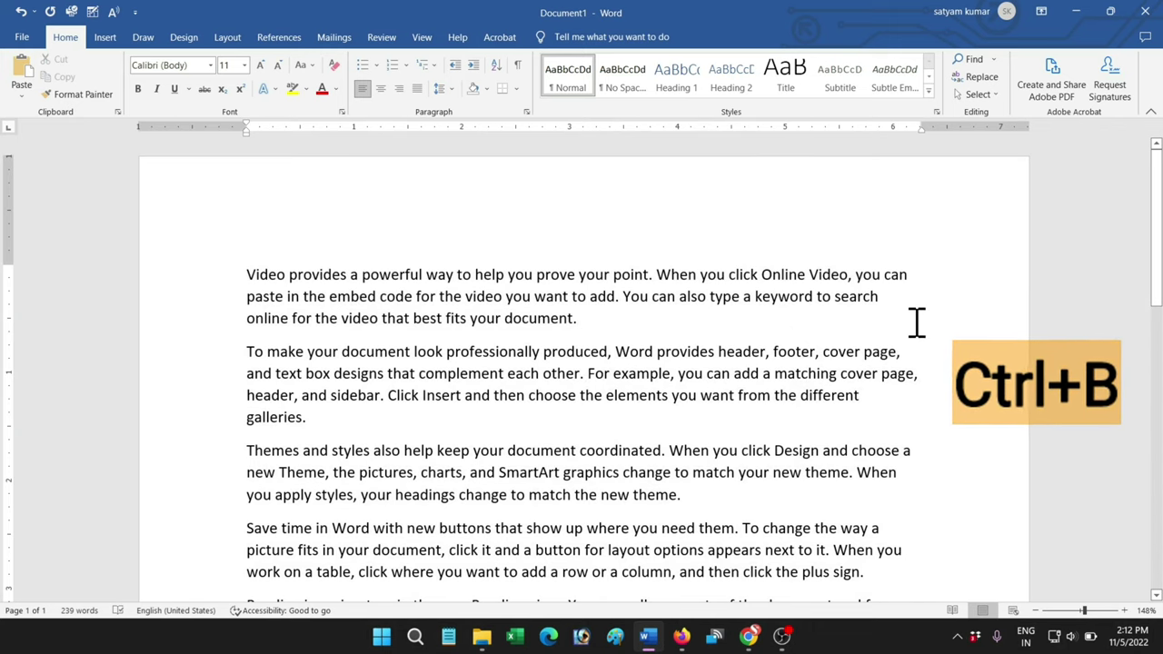
{"action": "scroll", "coordinate": [1161, 277], "scroll_direction": "down", "scroll_amount": 1}
{"action": "scroll", "coordinate": [1161, 277], "scroll_direction": "down", "scroll_amount": 1}
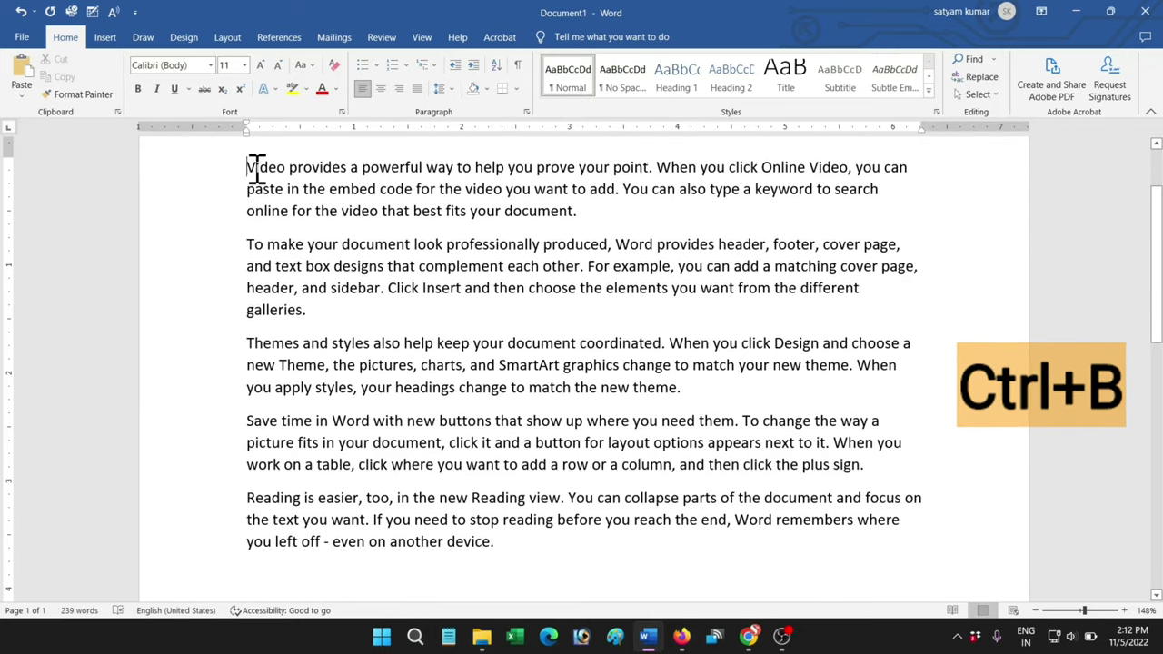
Make the first paragraph, starting 'Video provides a powerful way', bold.
{"action": "left_click_drag", "start_coordinate": [248, 166], "coordinate": [586, 211]}
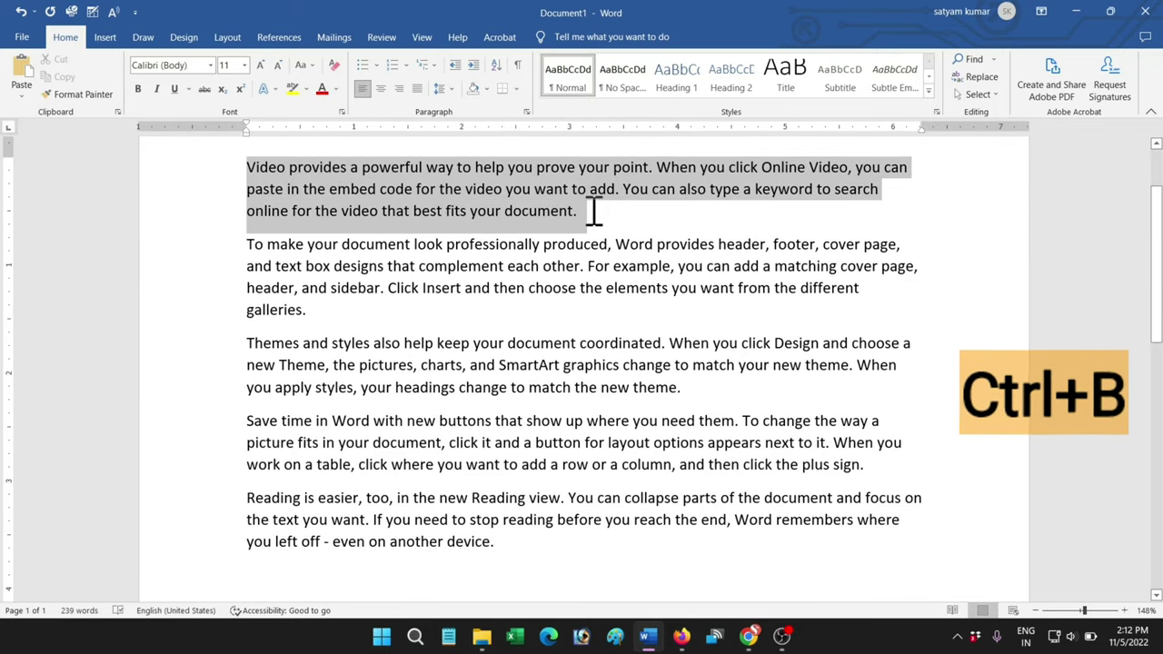
{"action": "left_click_drag", "start_coordinate": [593, 212], "coordinate": [591, 216]}
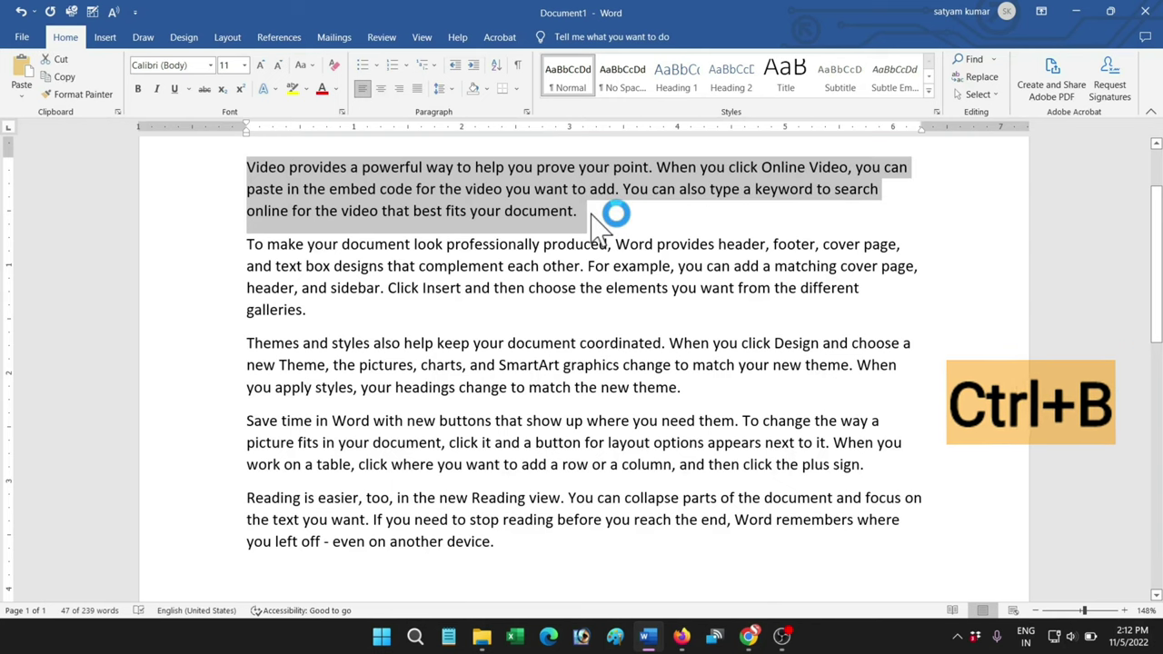
{"action": "key", "text": "ctrl+b"}
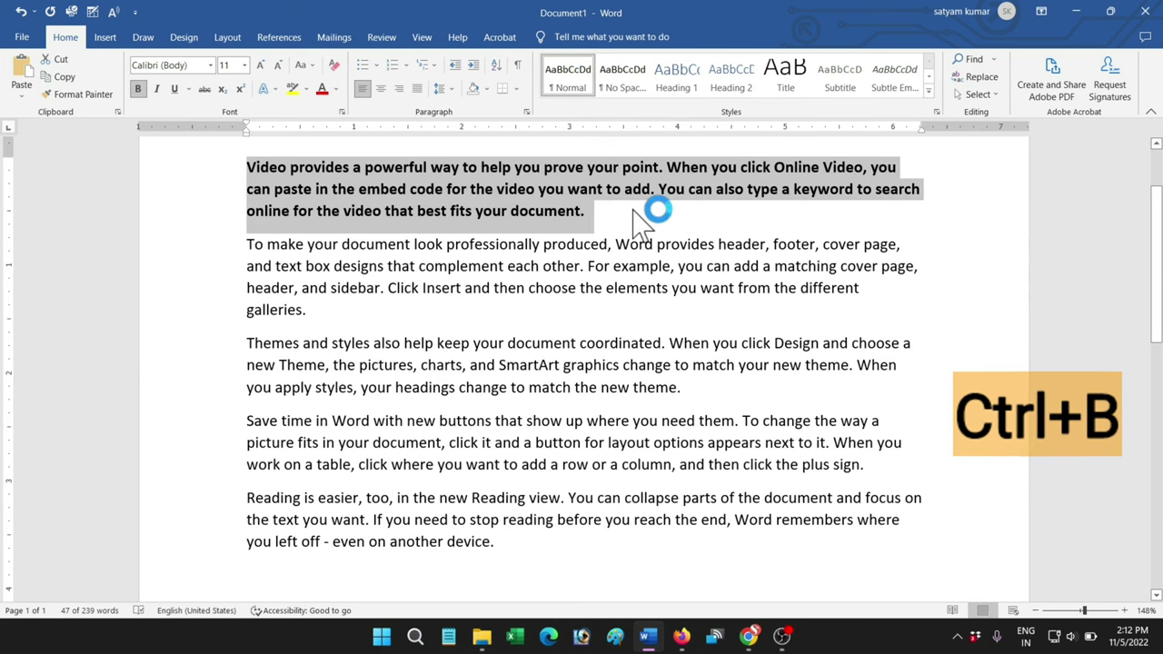
{"action": "left_click", "coordinate": [641, 214]}
{"action": "scroll", "coordinate": [822, 281], "scroll_direction": "up", "scroll_amount": 2}
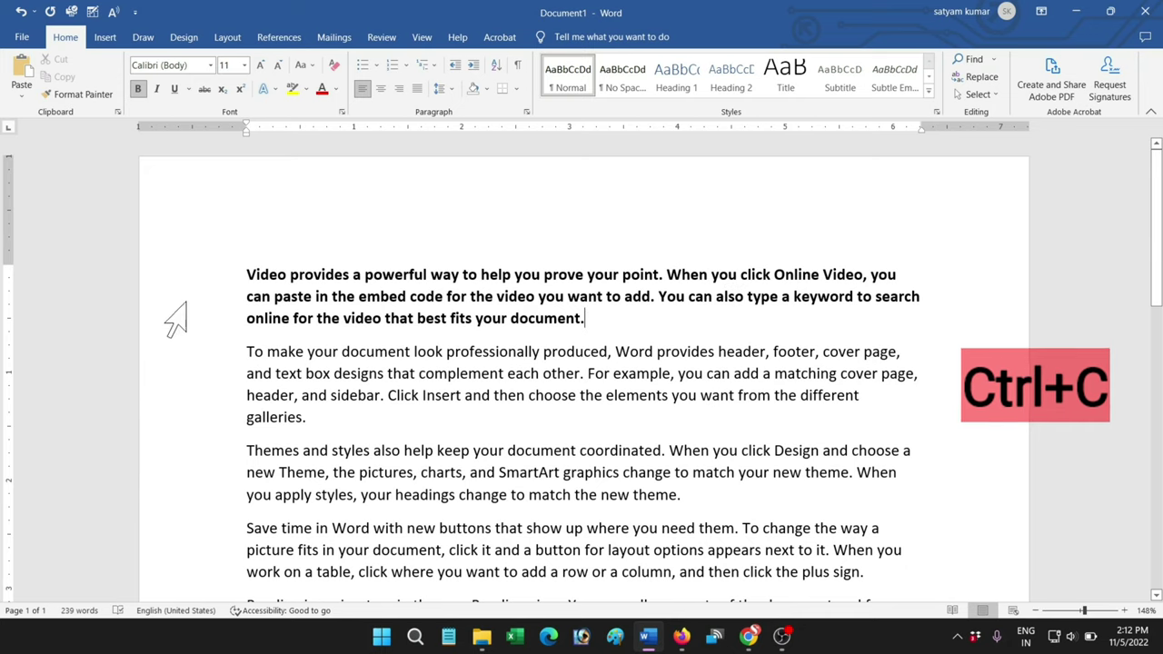
Paste the bold first paragraph after 'device.' at the end of the last paragraph.
{"action": "left_click_drag", "start_coordinate": [247, 274], "coordinate": [592, 324]}
{"action": "key", "text": "ctrl+c"}
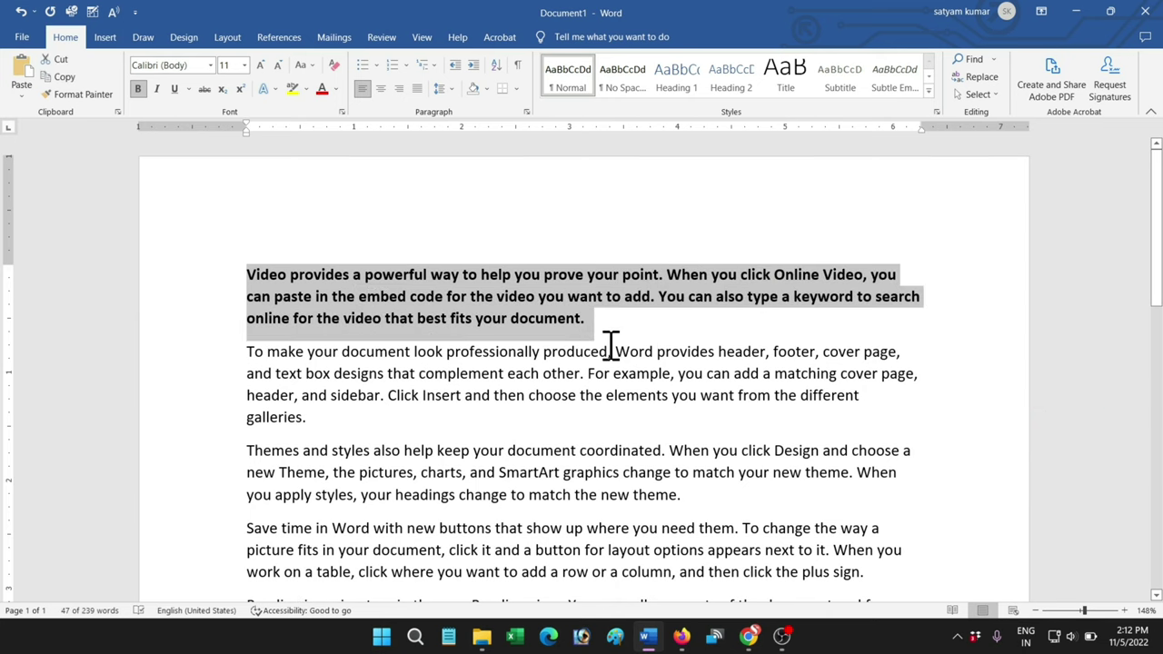
{"action": "scroll", "coordinate": [1041, 355], "scroll_direction": "down", "scroll_amount": 3}
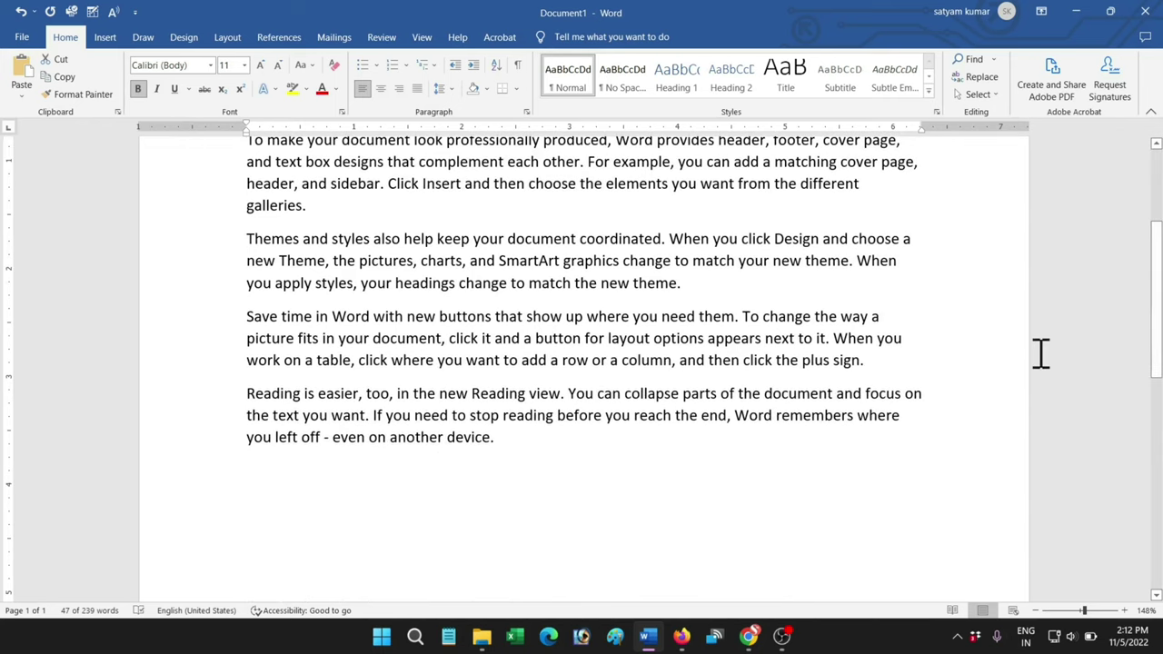
{"action": "left_click", "coordinate": [516, 441]}
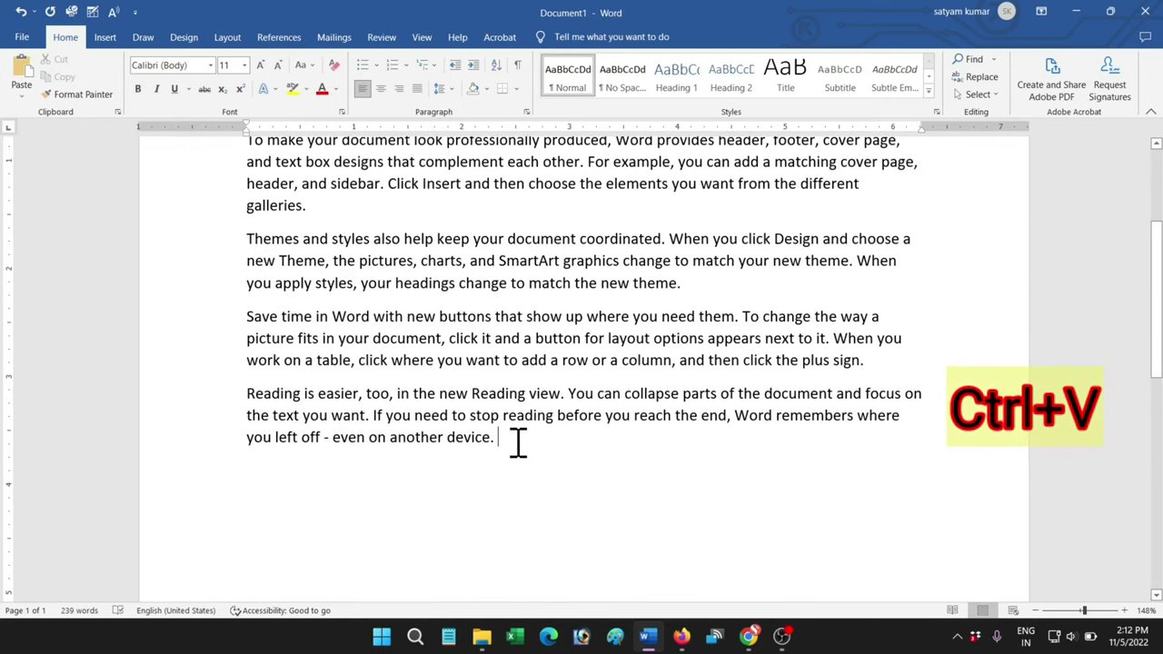
{"action": "key", "text": "ctrl+v"}
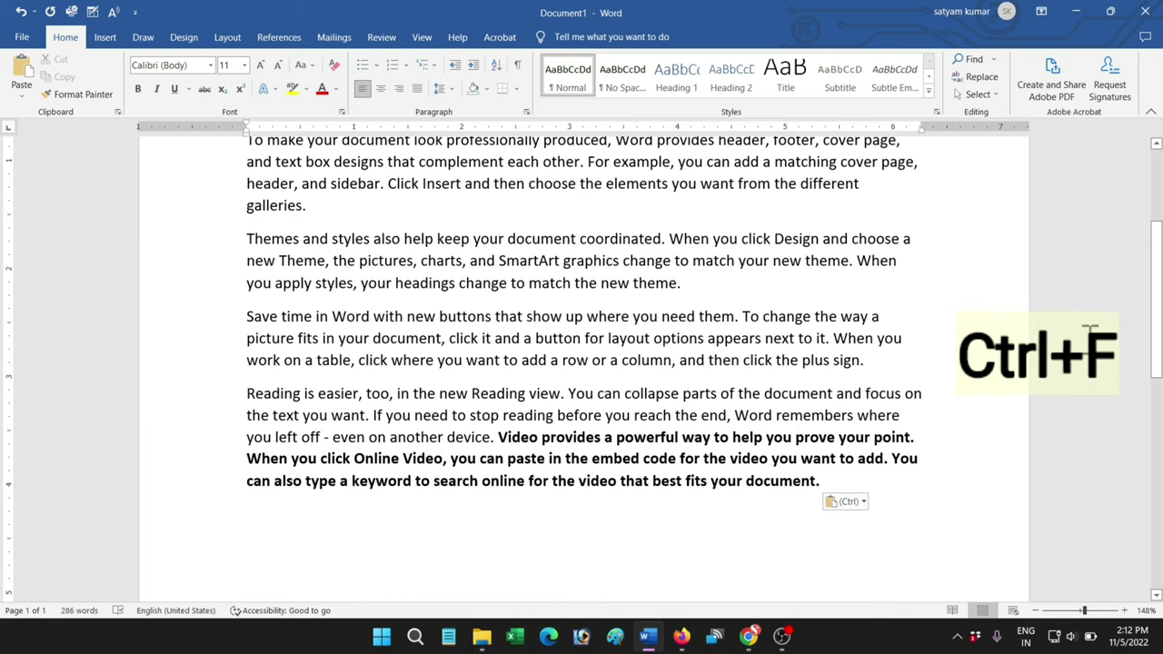
{"action": "scroll", "coordinate": [1157, 263], "scroll_direction": "up", "scroll_amount": 4}
{"action": "scroll", "coordinate": [1160, 263], "scroll_direction": "down", "scroll_amount": 1}
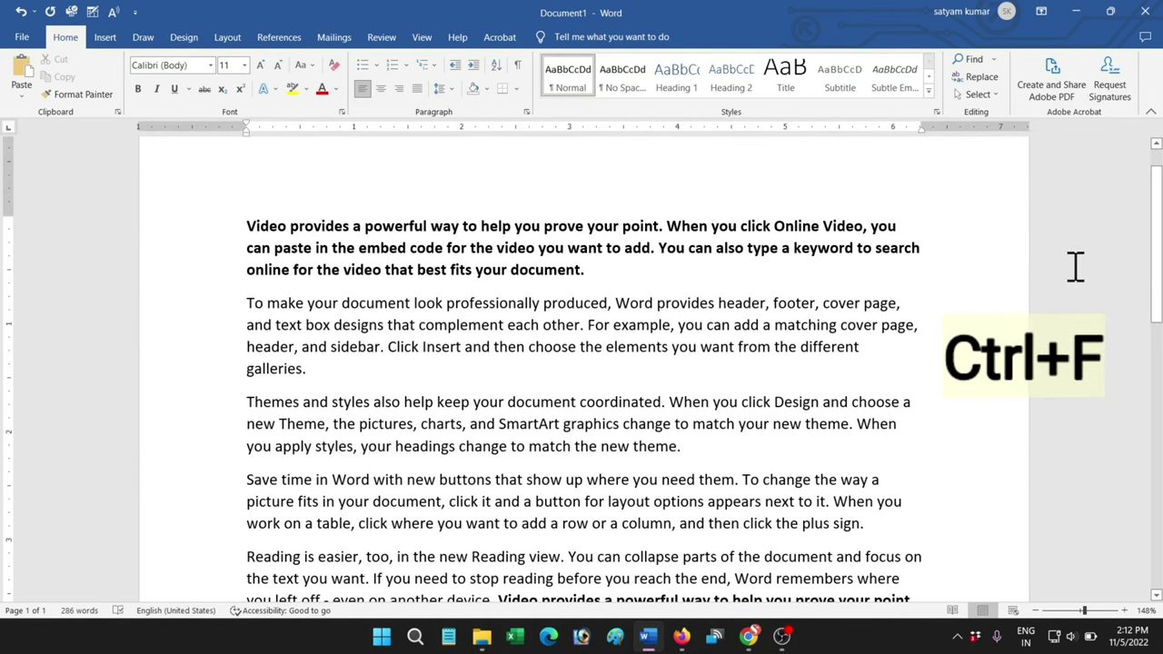
{"action": "scroll", "coordinate": [1161, 262], "scroll_direction": "down", "scroll_amount": 1}
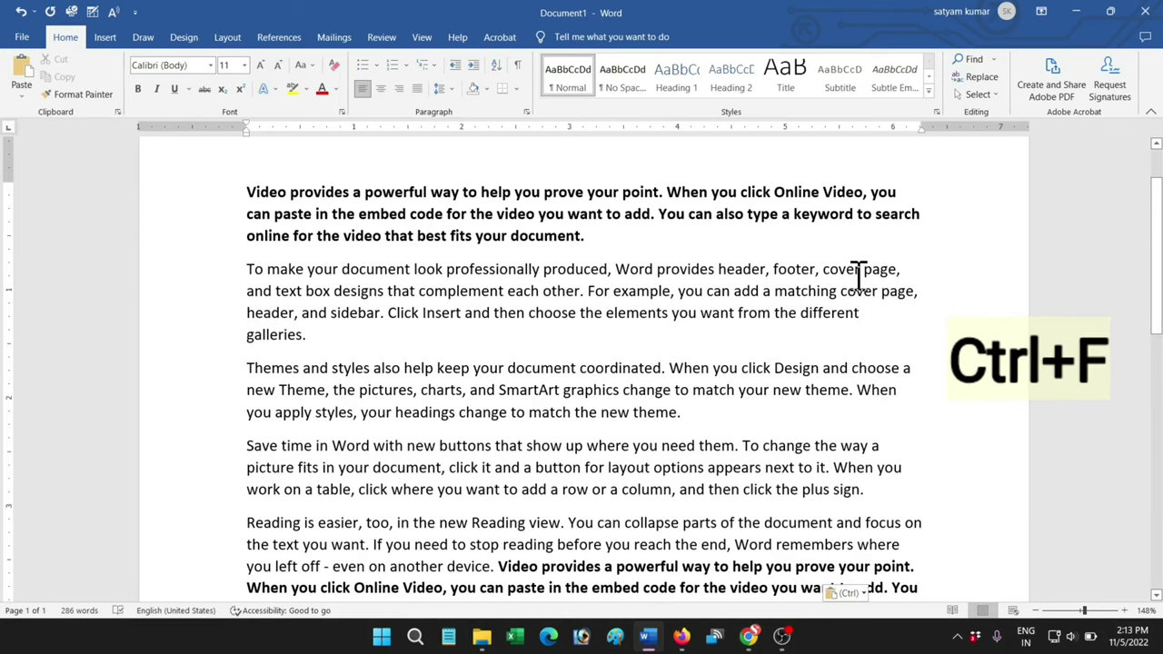
{"action": "key", "text": "ctrl+f"}
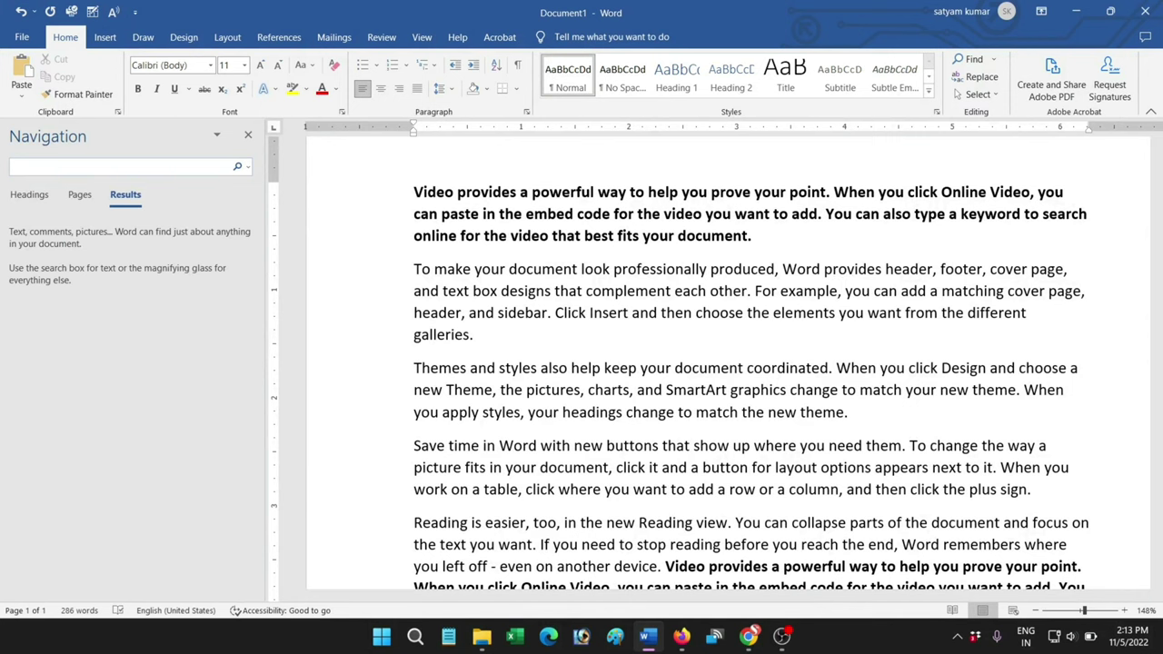
{"action": "type", "text": "your"}
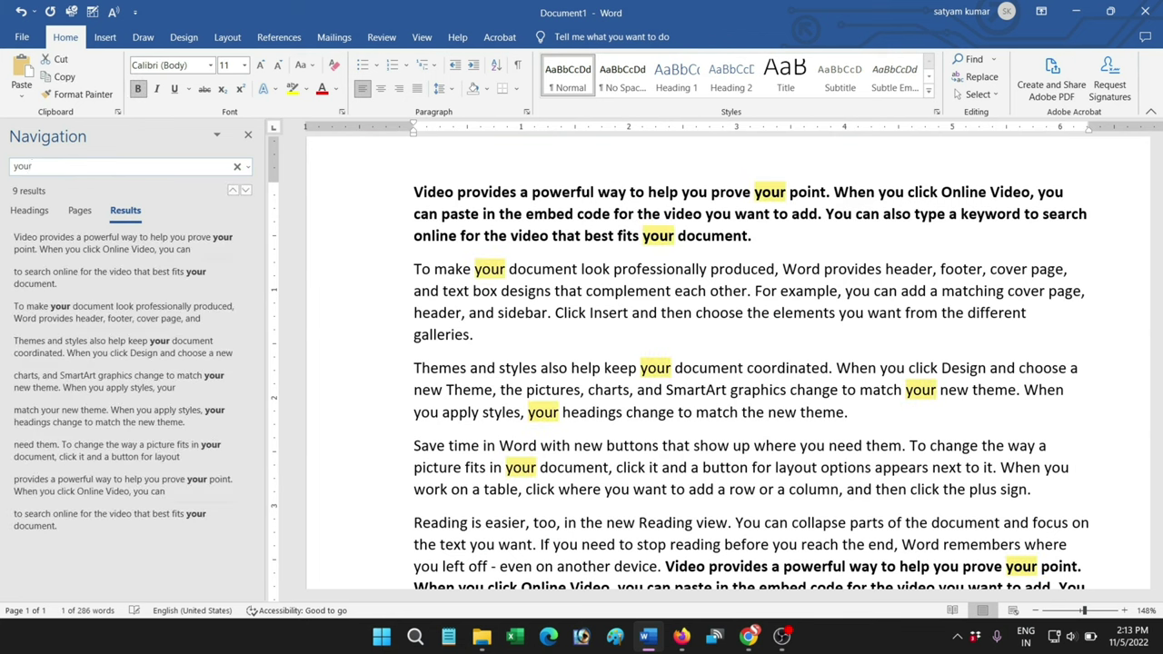
{"action": "key", "text": "Return"}
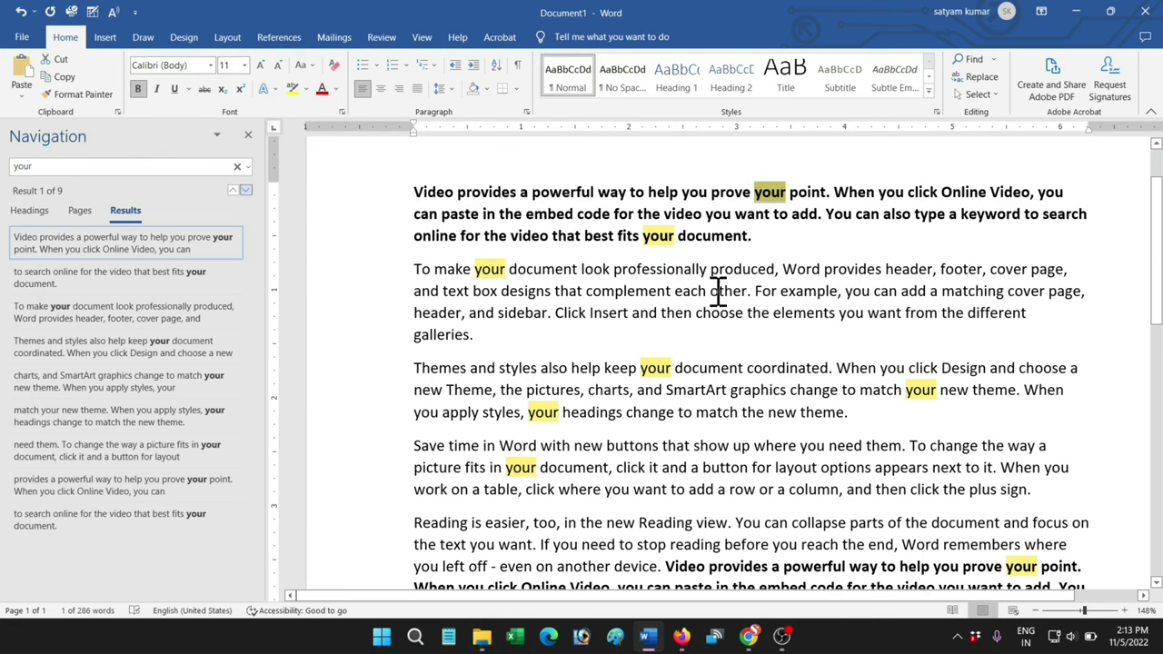
Open Find and Replace on the Replace tab with 'i' as the search term.
{"action": "left_click", "coordinate": [248, 135]}
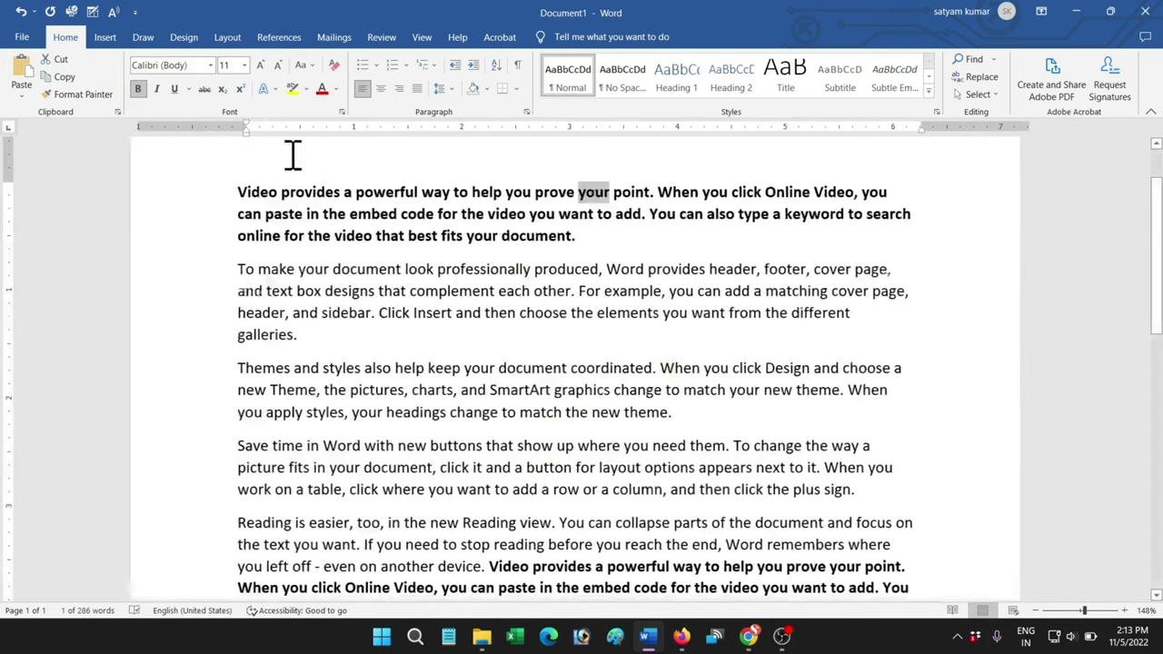
{"action": "key", "text": "ctrl+g"}
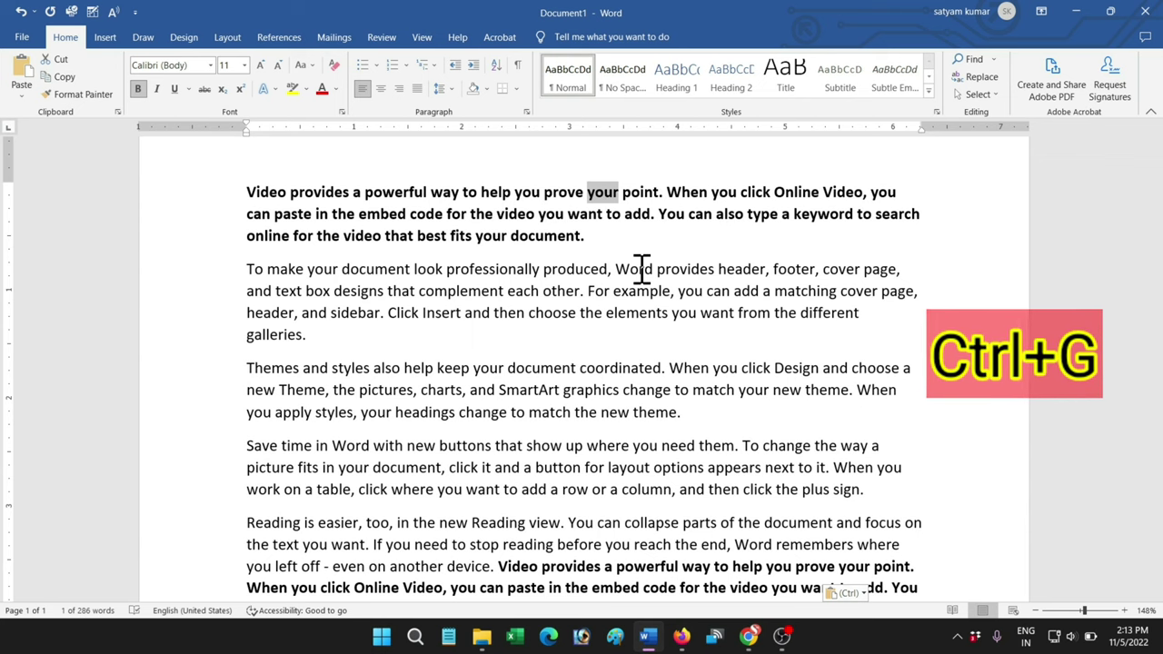
{"action": "key", "text": "ctrl+g"}
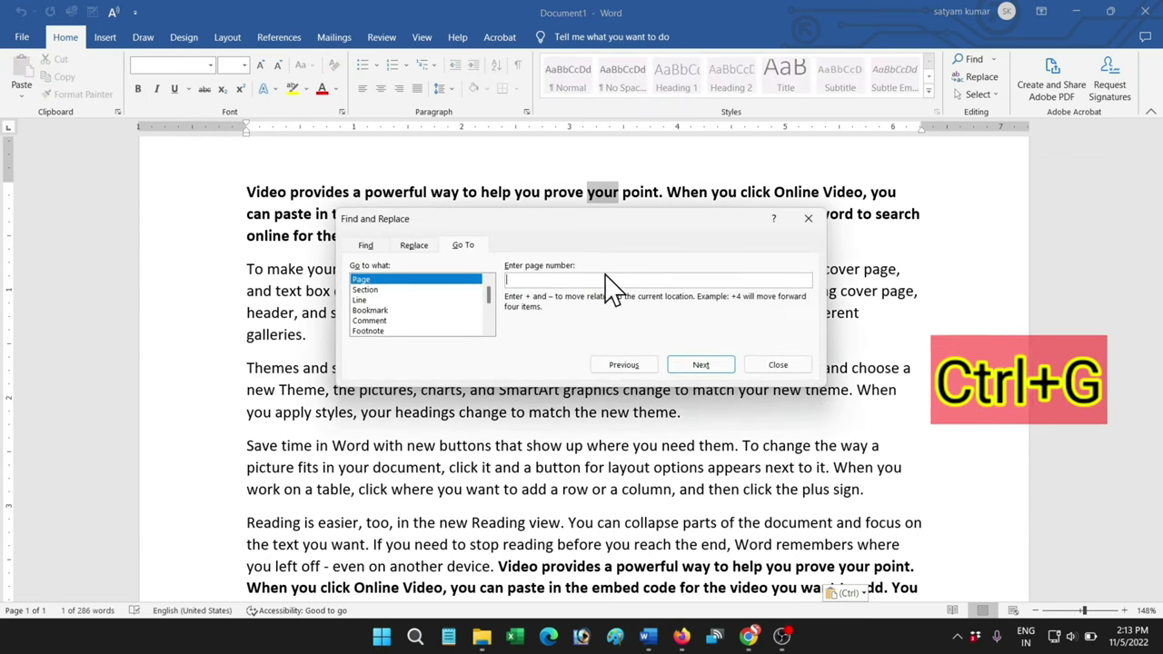
{"action": "left_click", "coordinate": [366, 245]}
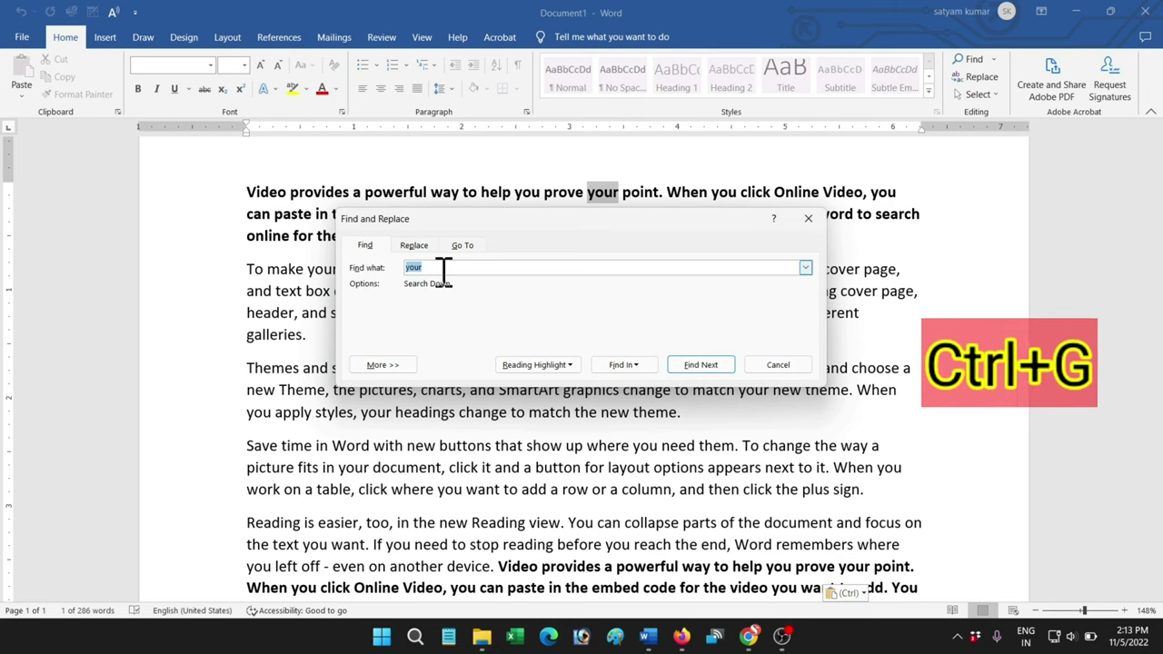
{"action": "left_click", "coordinate": [423, 247]}
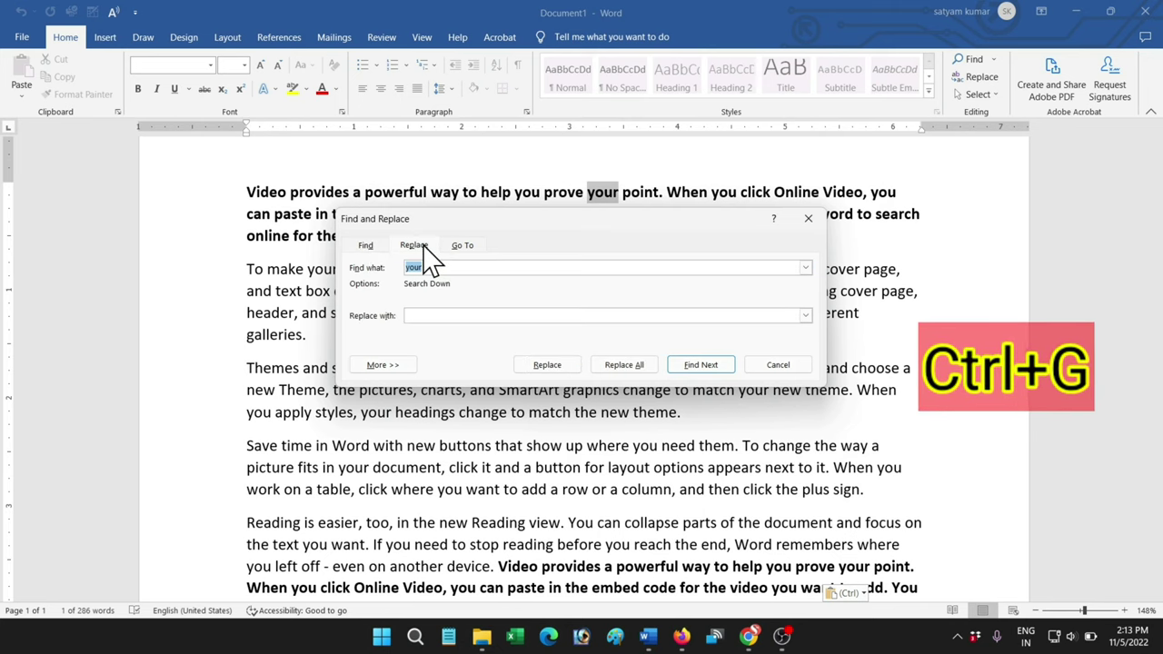
{"action": "left_click", "coordinate": [456, 270]}
{"action": "key", "text": "BackSpace"}
{"action": "key", "text": "BackSpace"}
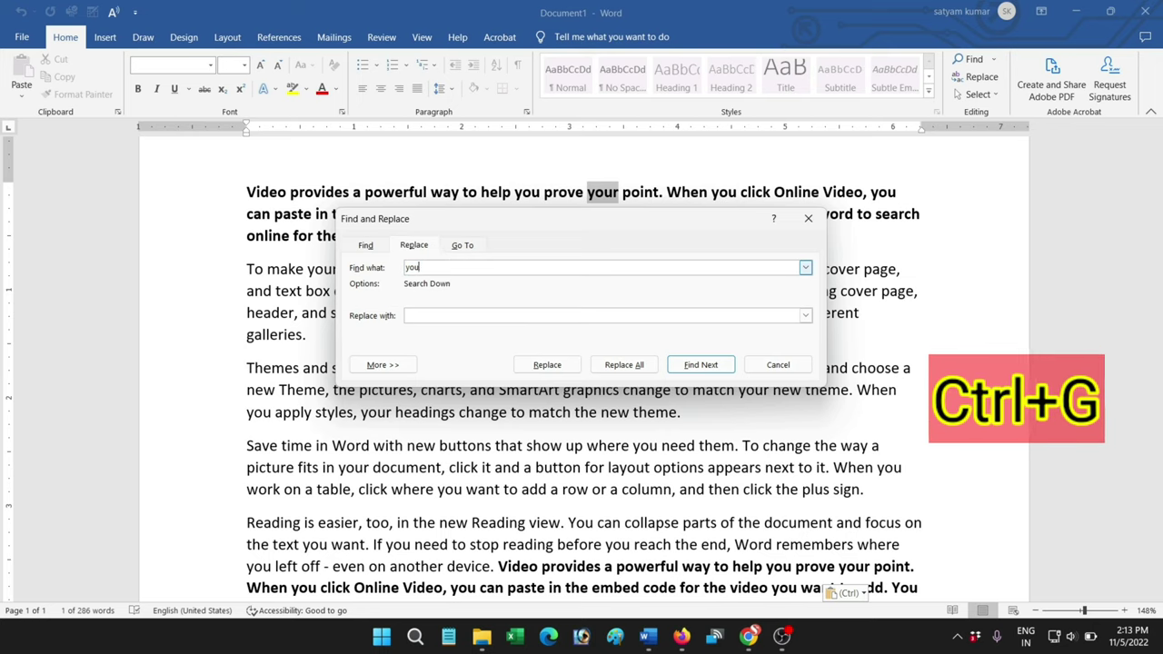
{"action": "key", "text": "BackSpace"}
{"action": "key", "text": "BackSpace"}
{"action": "type", "text": "i"}
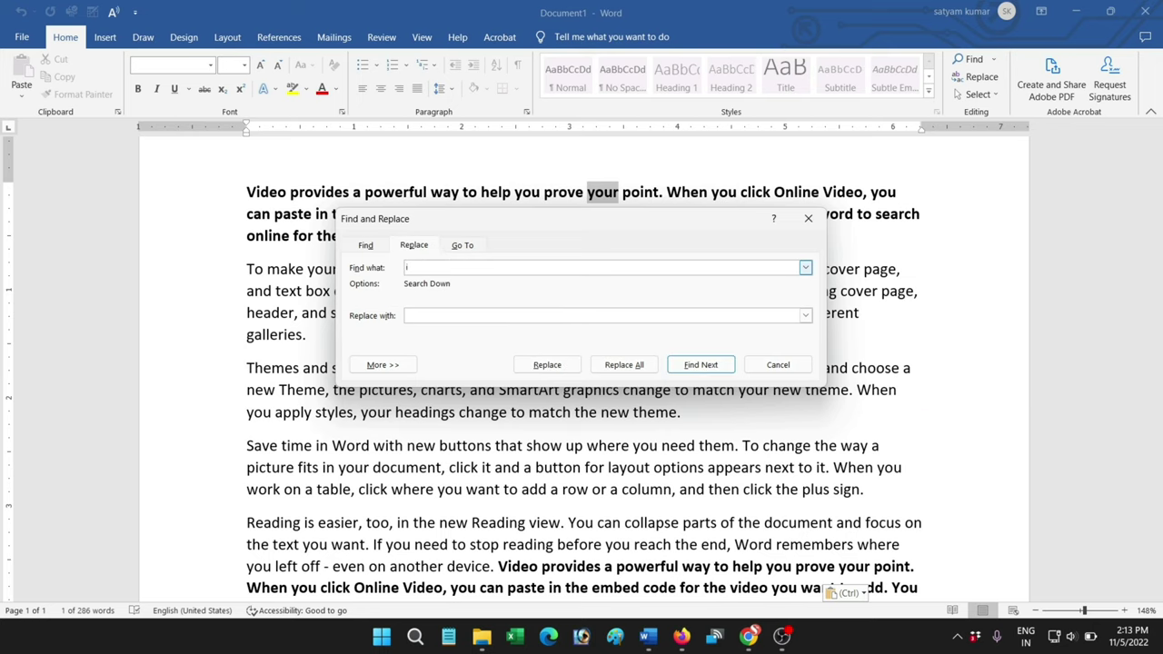
Replace all 59 letter 'i' occurrences with nothing, then close Find and Replace.
{"action": "left_click", "coordinate": [641, 363]}
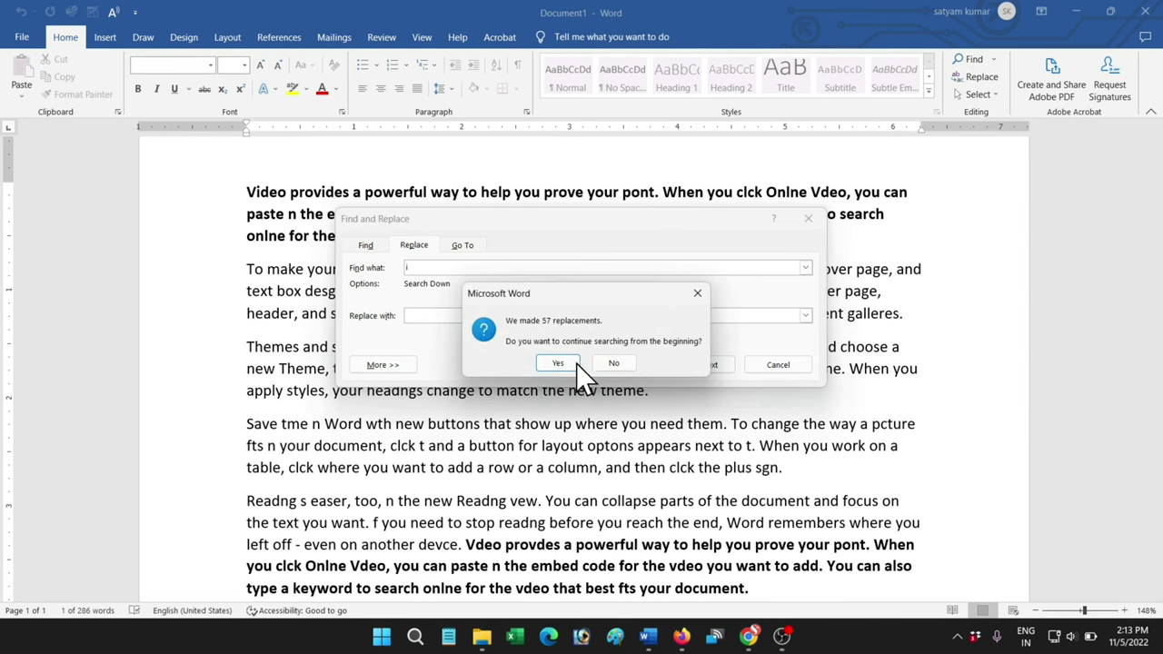
{"action": "left_click", "coordinate": [561, 364]}
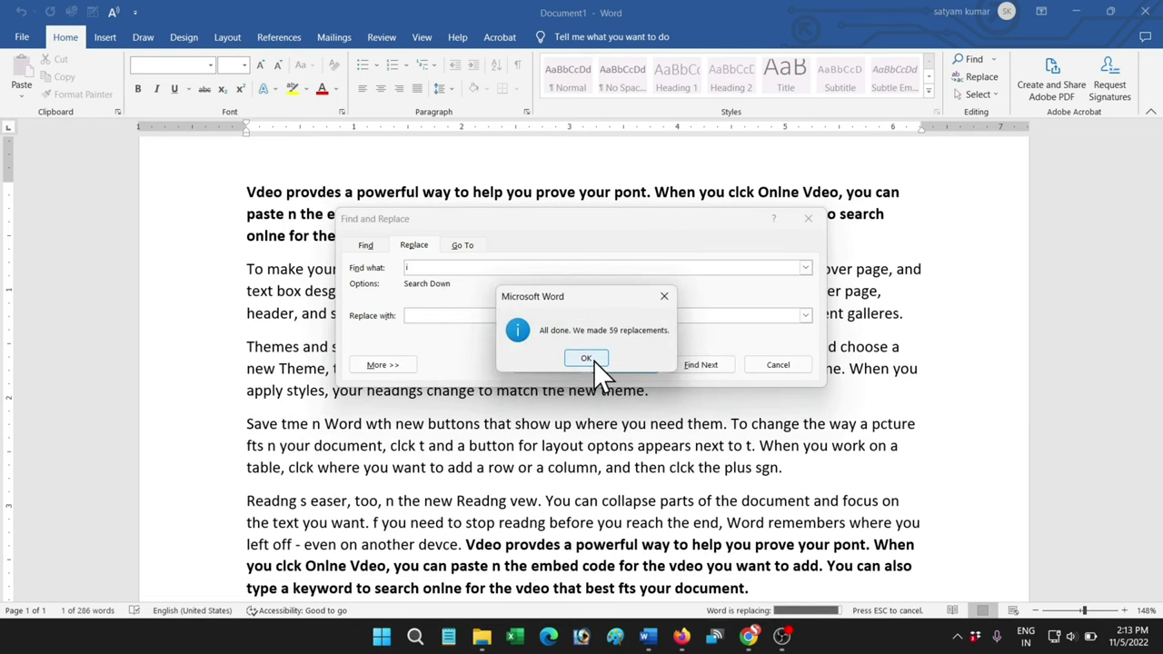
{"action": "left_click", "coordinate": [594, 361]}
{"action": "left_click", "coordinate": [778, 364]}
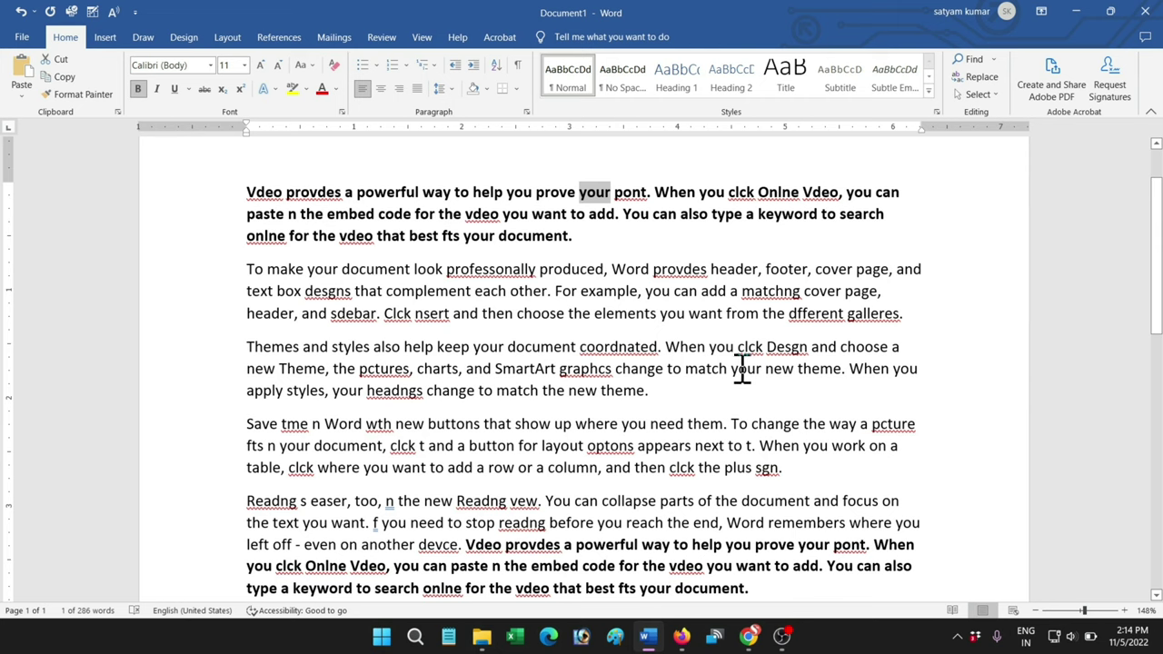
Italicize the second paragraph, beginning 'To make your document'.
{"action": "scroll", "coordinate": [1000, 263], "scroll_direction": "up", "scroll_amount": 1}
{"action": "left_click", "coordinate": [899, 275]}
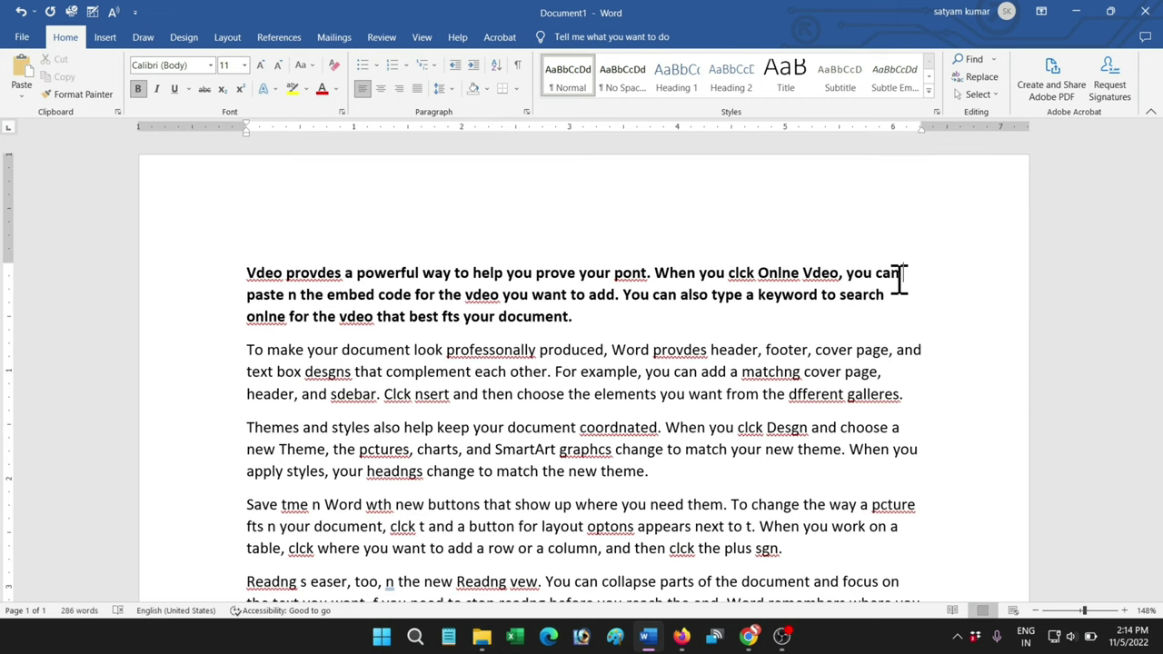
{"action": "key", "text": "ctrl+i"}
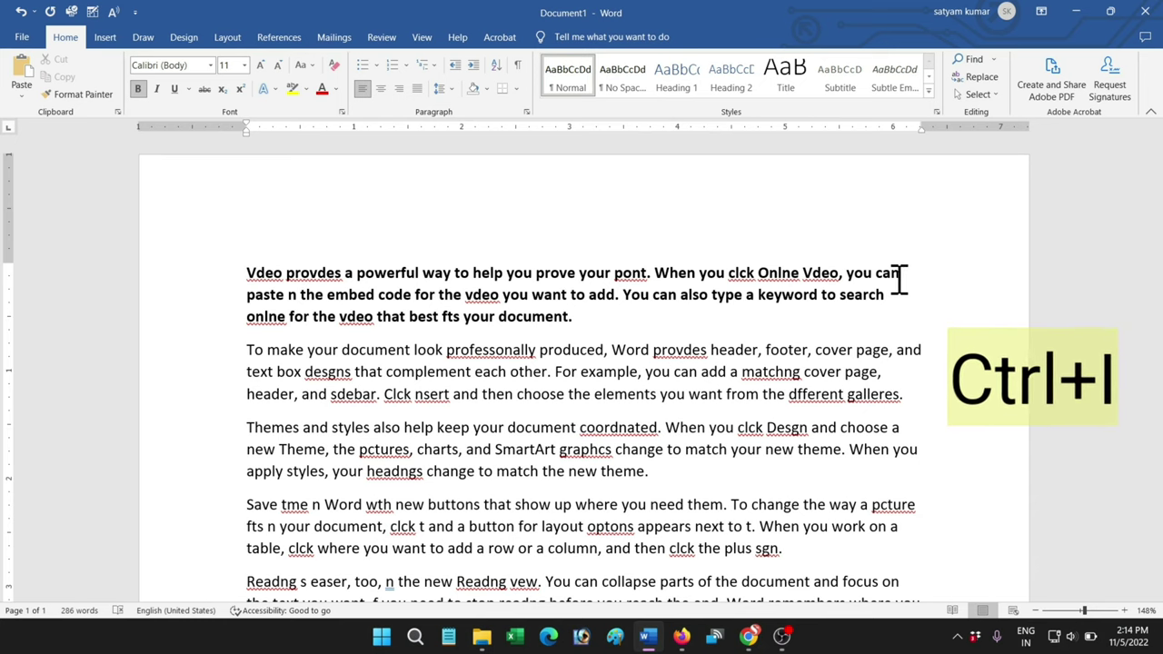
{"action": "type", "text": "Vdeo provdes a powerful way to help you prove your pont. When you clck Onlne Vdeo, you can paste n the embed code for the vdeo you want to add. You can also type a keyword to search onlne for the vdeo that best fts your document."}
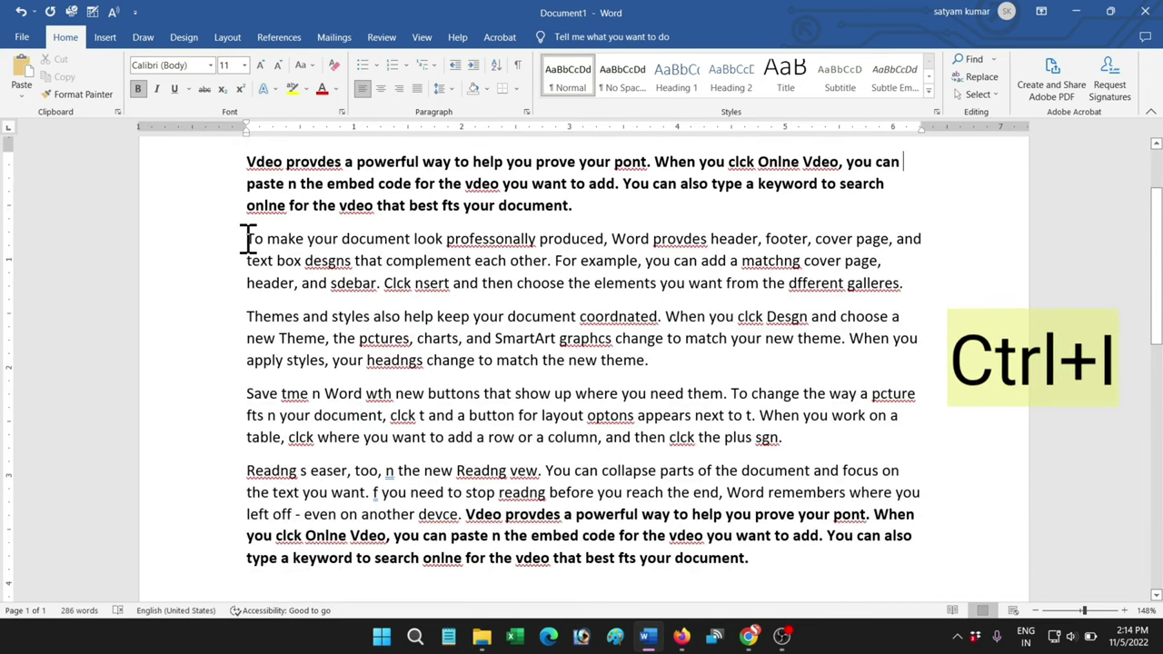
{"action": "left_click_drag", "start_coordinate": [246, 239], "coordinate": [908, 279]}
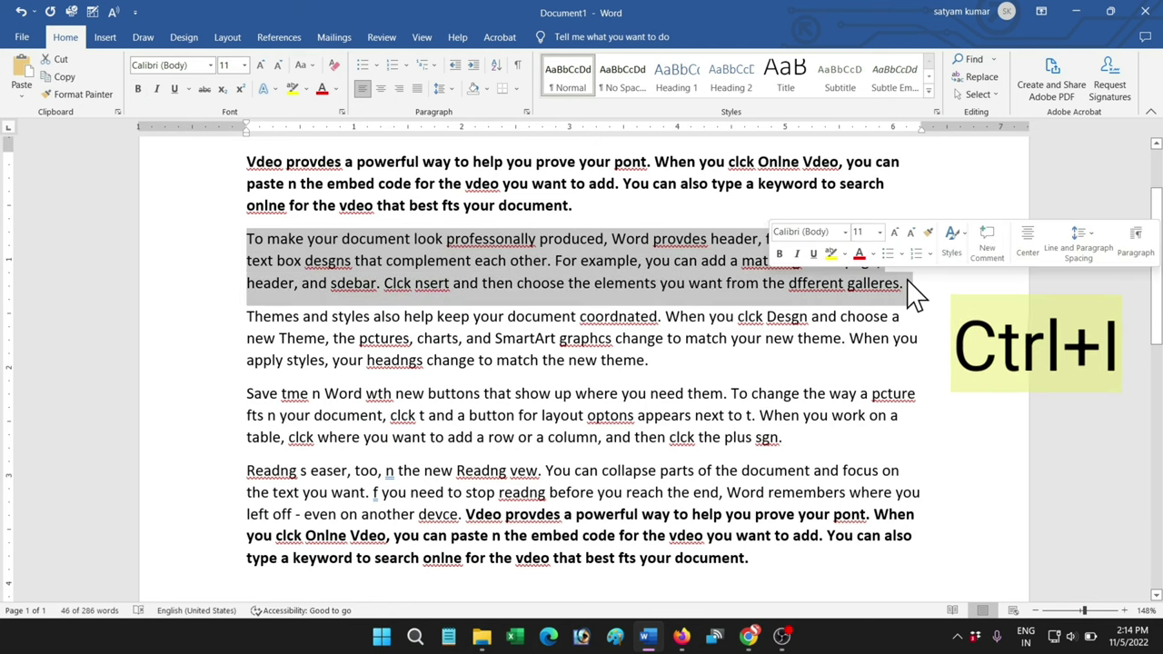
{"action": "key", "text": "ctrl+i"}
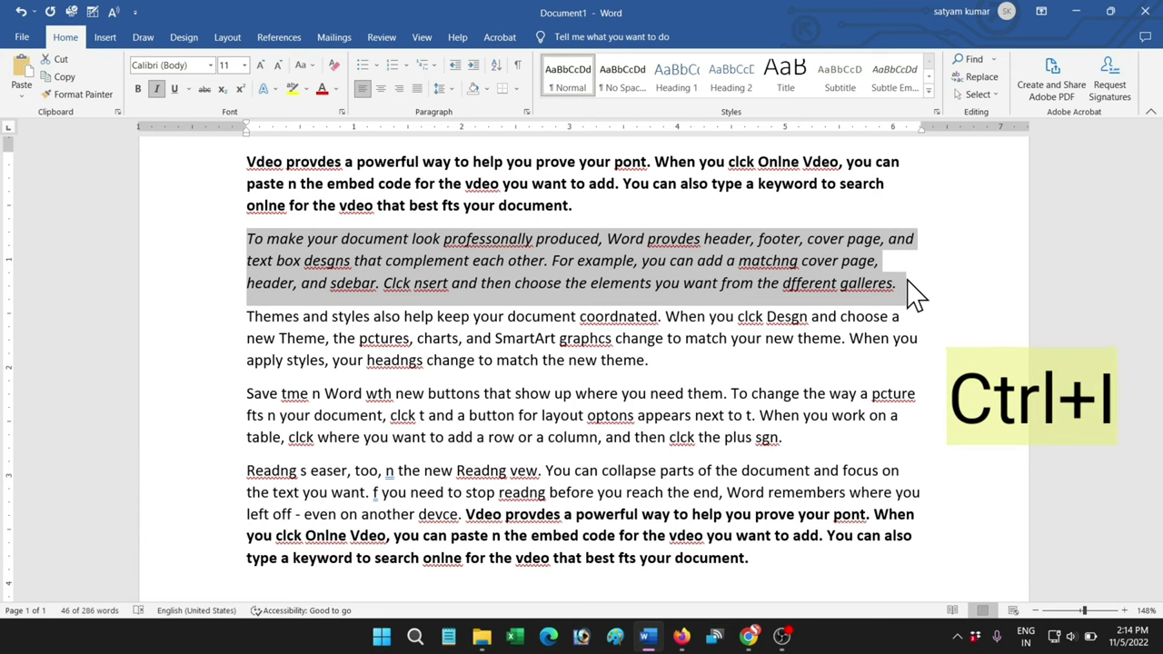
{"action": "left_click", "coordinate": [436, 333]}
{"action": "scroll", "coordinate": [436, 332], "scroll_direction": "up", "scroll_amount": 2}
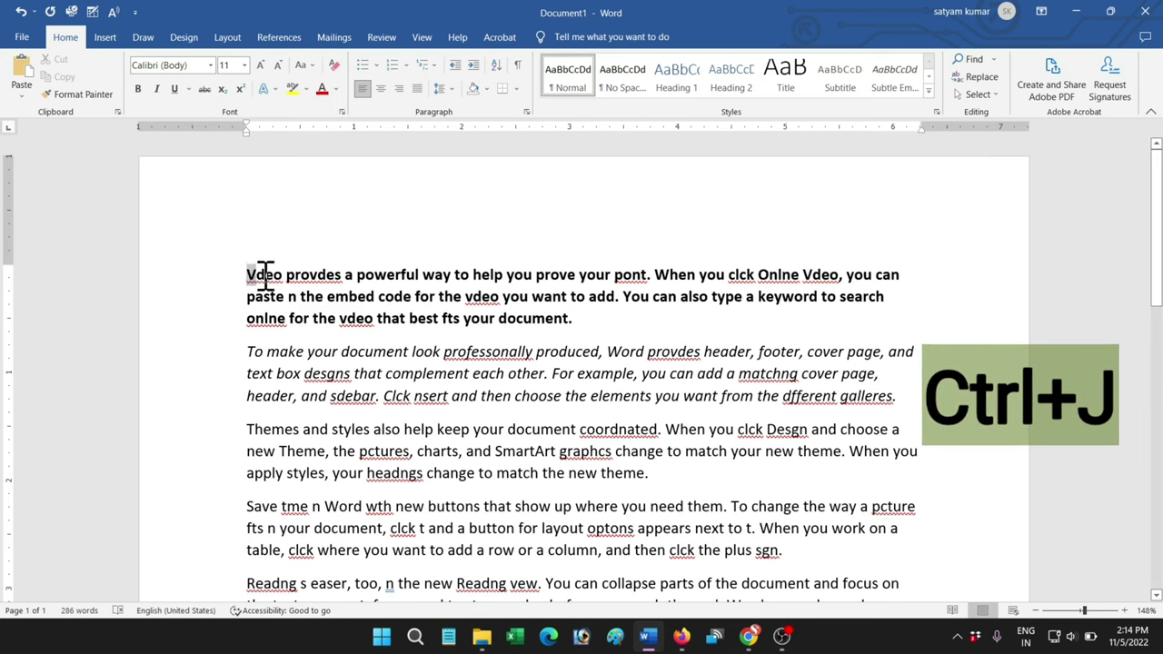
Justify all the sample text, then create a new blank document.
{"action": "mouse_move", "coordinate": [247, 272]}
{"action": "left_mouse_down"}
{"action": "mouse_move", "coordinate": [527, 318]}
{"action": "mouse_move", "coordinate": [927, 472]}
{"action": "mouse_move", "coordinate": [1014, 589]}
{"action": "left_mouse_up"}
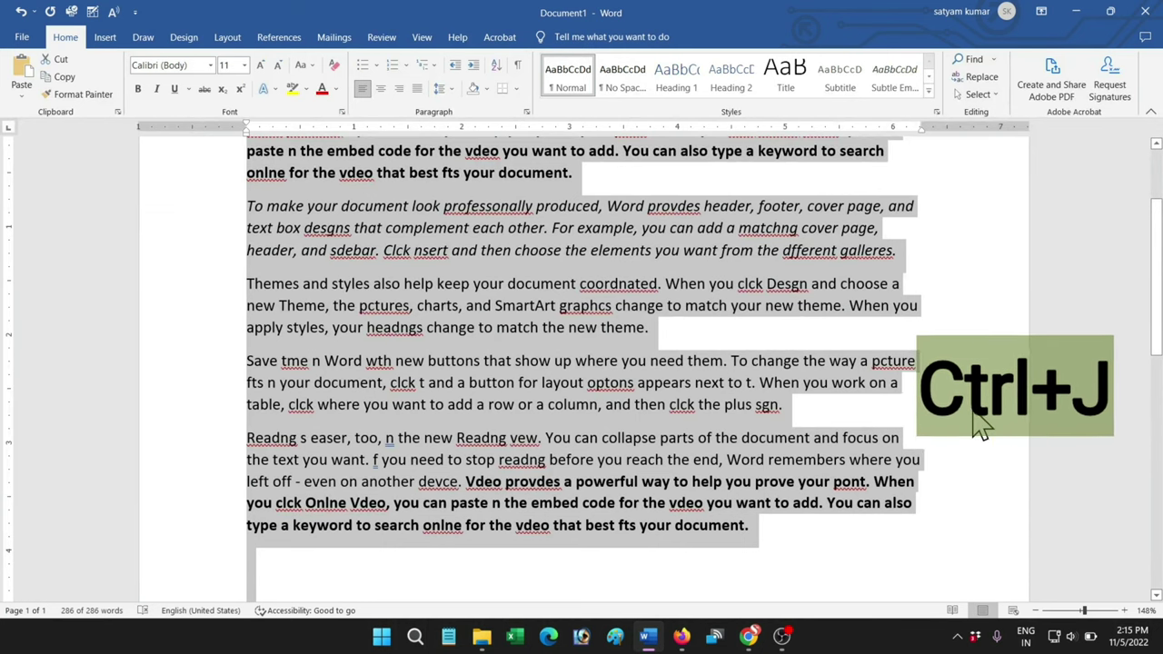
{"action": "key", "text": "ctrl+j"}
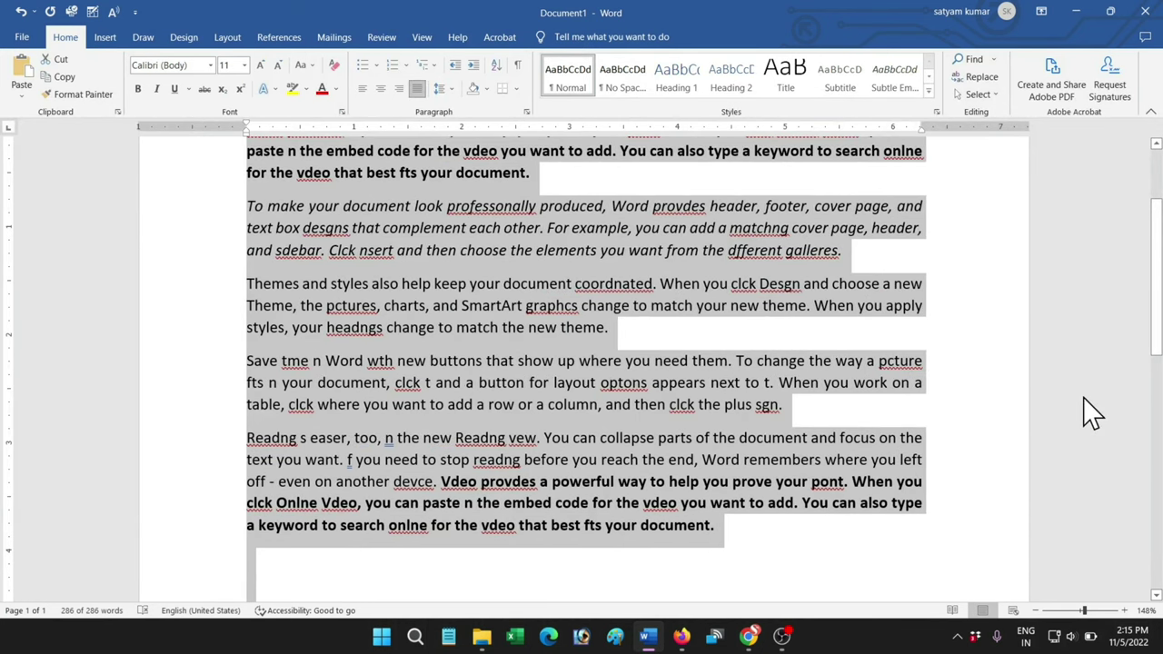
{"action": "mouse_move", "coordinate": [1158, 345]}
{"action": "left_mouse_down"}
{"action": "mouse_move", "coordinate": [1160, 317]}
{"action": "mouse_move", "coordinate": [1158, 330]}
{"action": "left_mouse_up"}
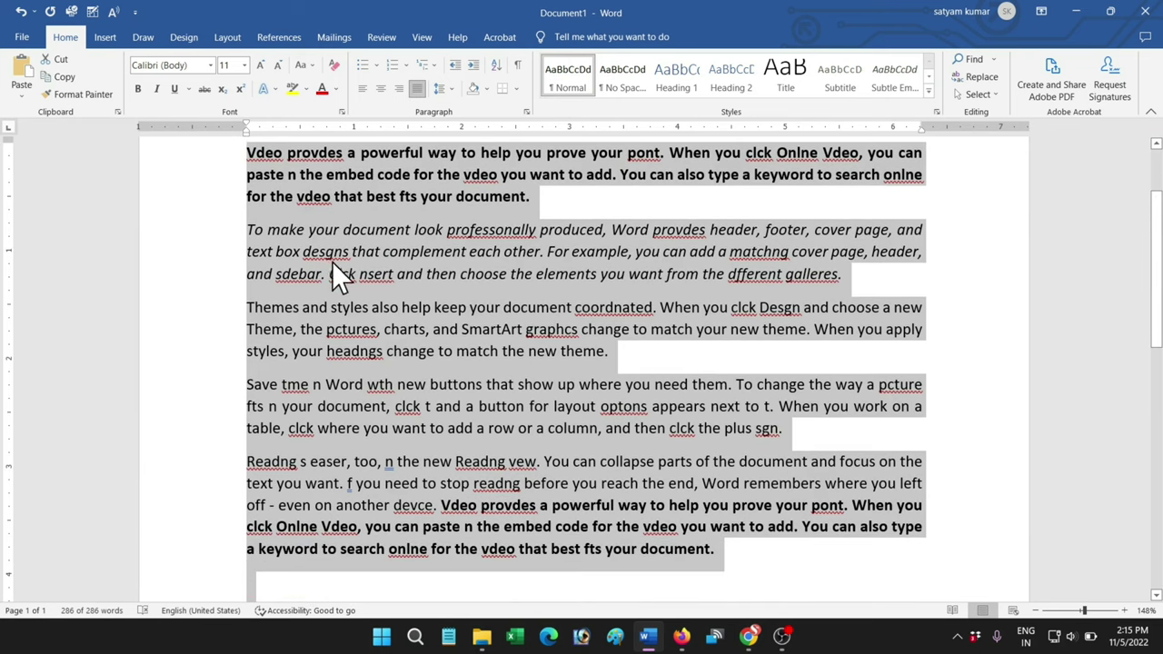
{"action": "left_click", "coordinate": [554, 303]}
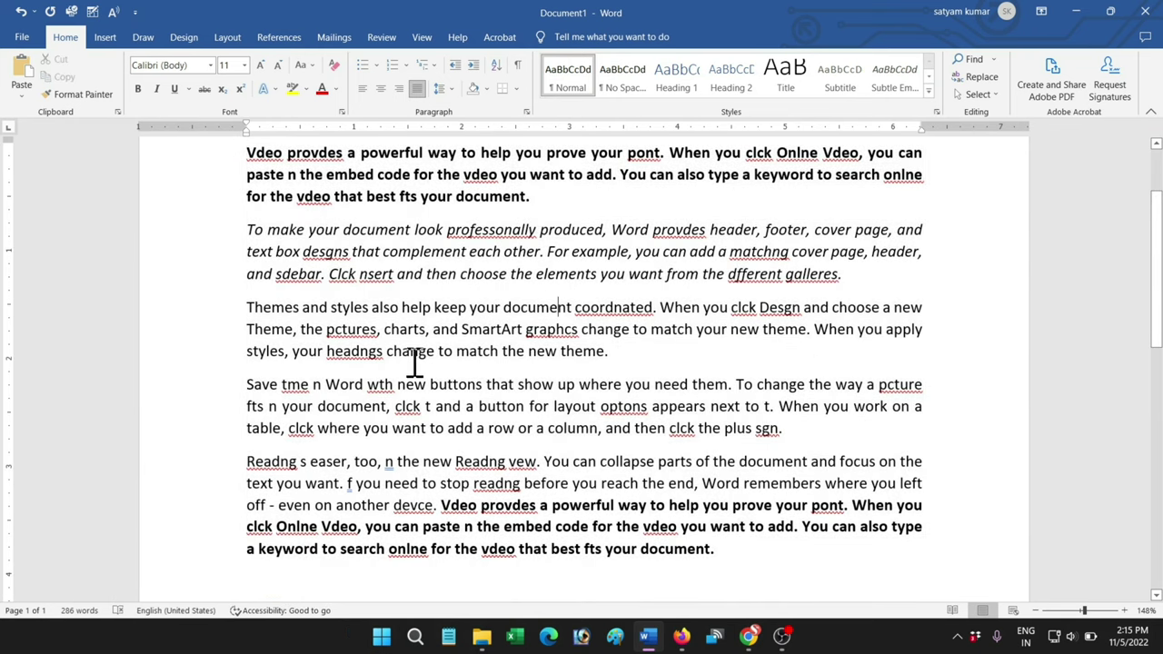
{"action": "key", "text": "ctrl+n"}
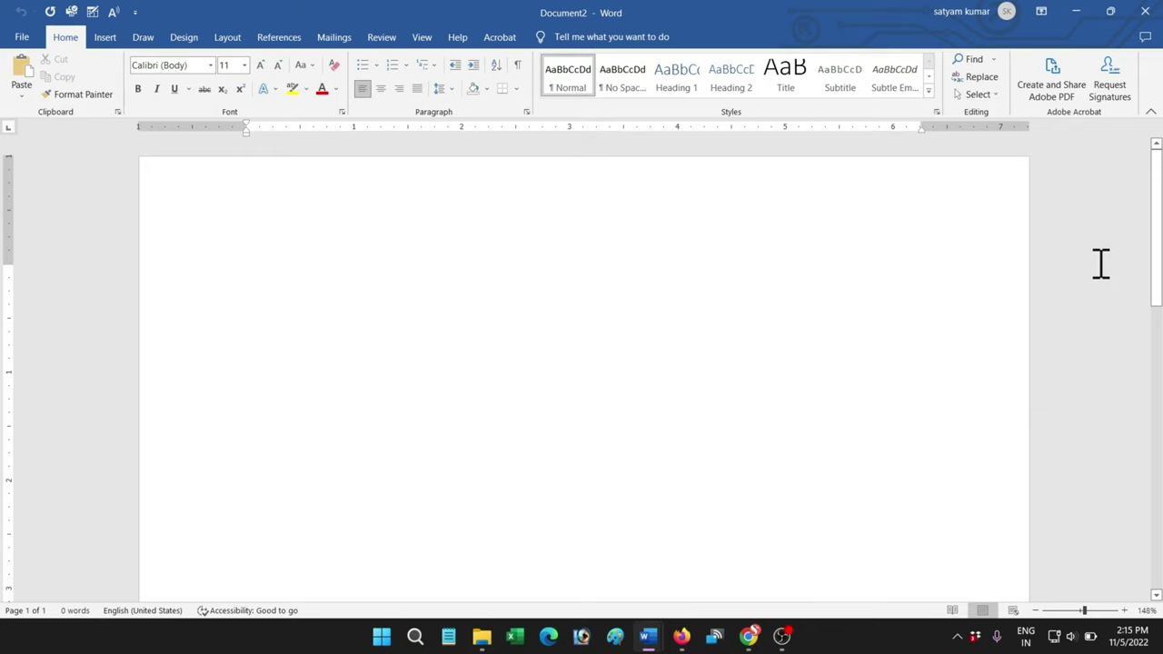
Switch back to the Document1 sample-text window via the taskbar preview.
{"action": "mouse_move", "coordinate": [642, 647]}
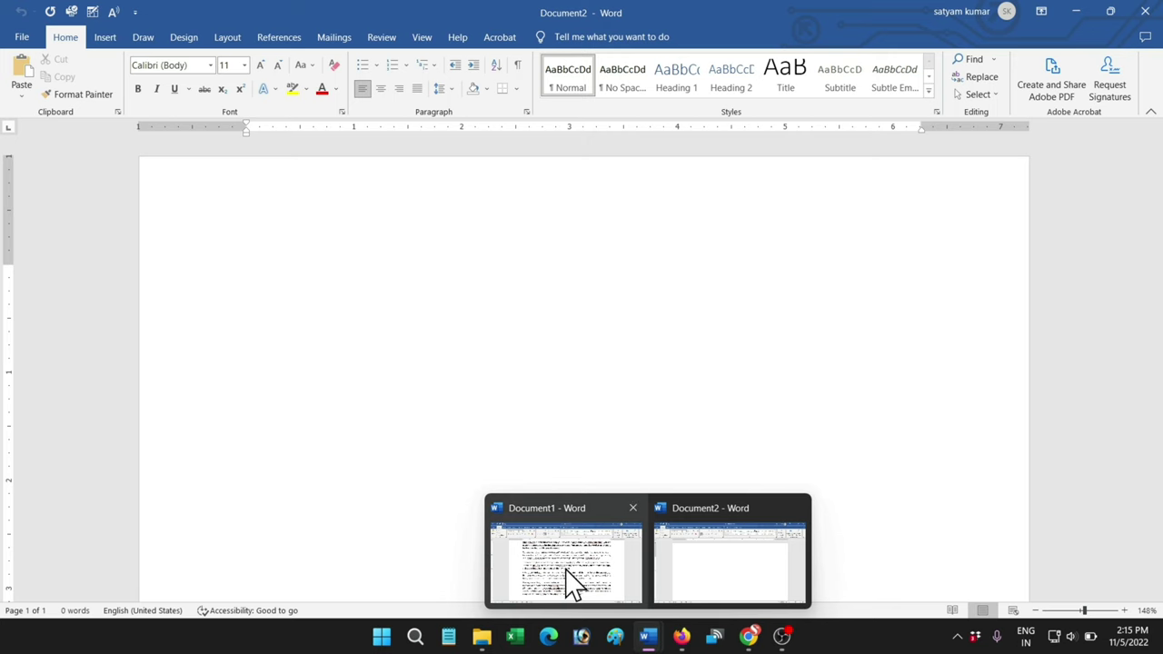
{"action": "left_click", "coordinate": [566, 585]}
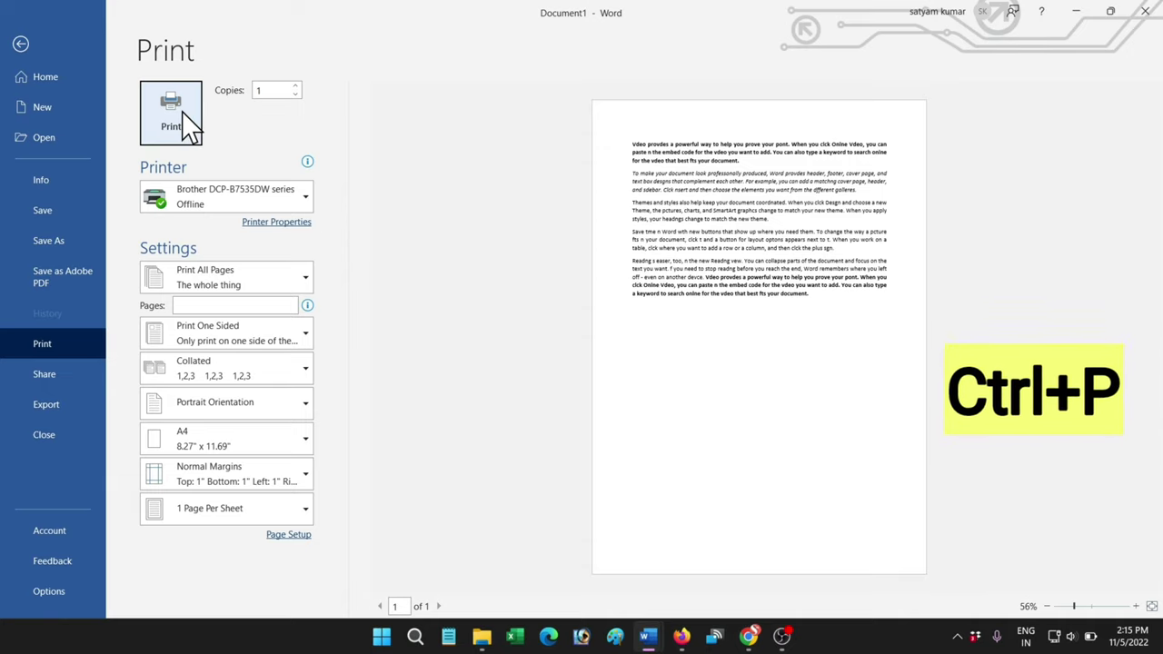
{"action": "left_click", "coordinate": [21, 45]}
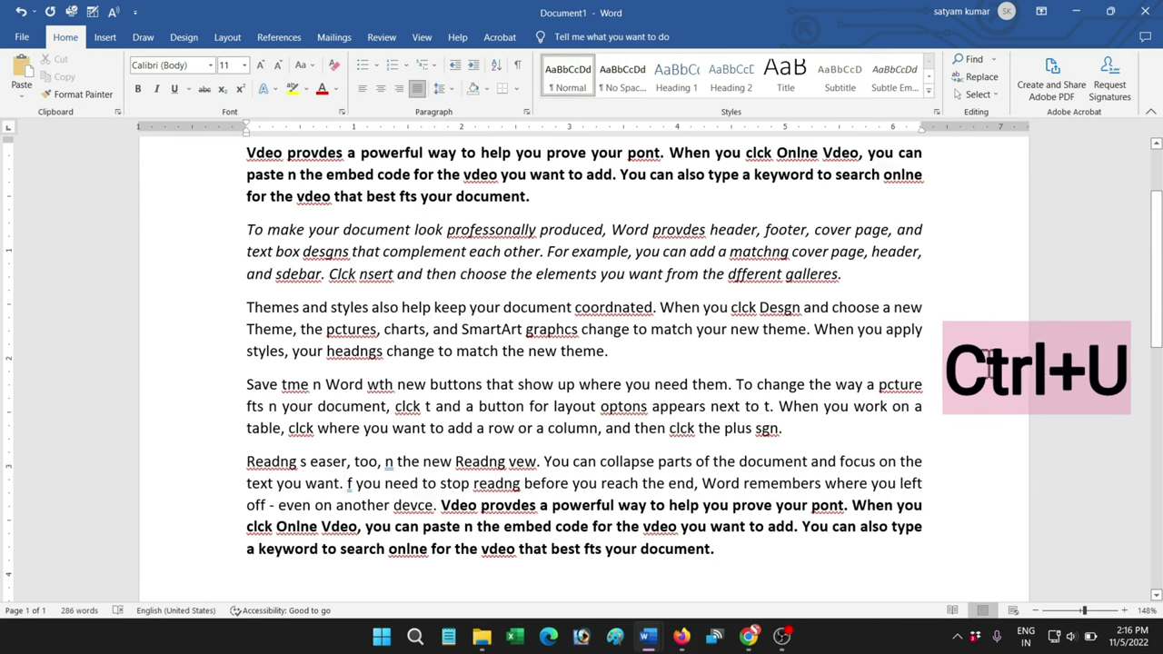
Underline the first two paragraphs and begin saving the document.
{"action": "scroll", "coordinate": [1147, 316], "scroll_direction": "up", "scroll_amount": 2}
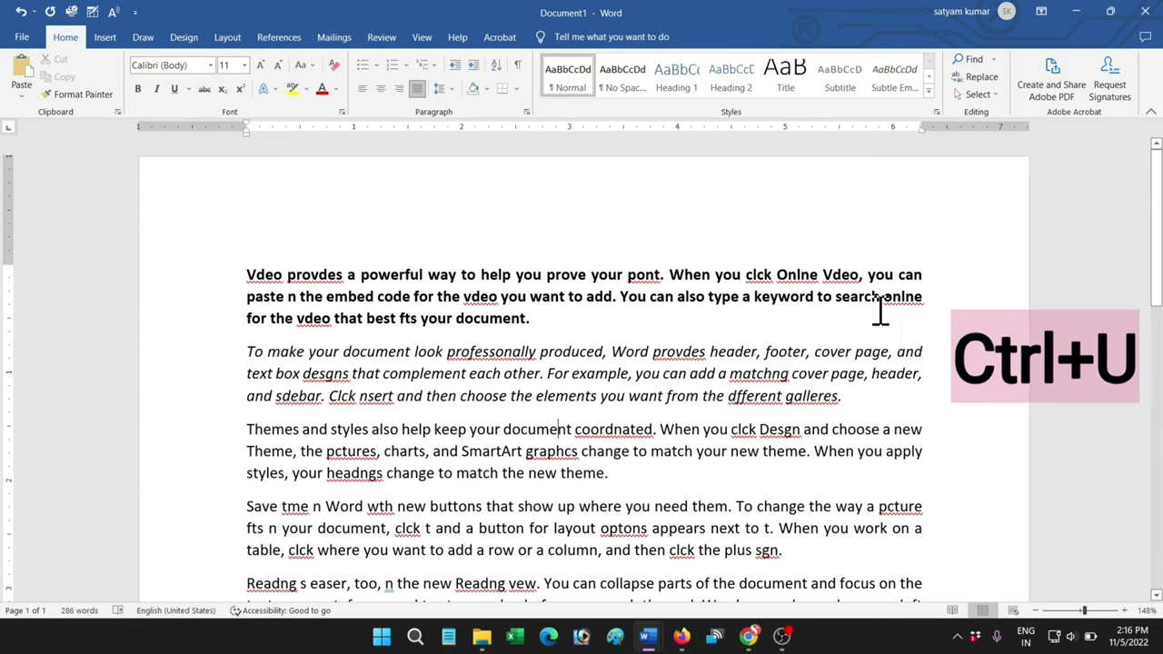
{"action": "left_click_drag", "start_coordinate": [246, 274], "coordinate": [886, 418]}
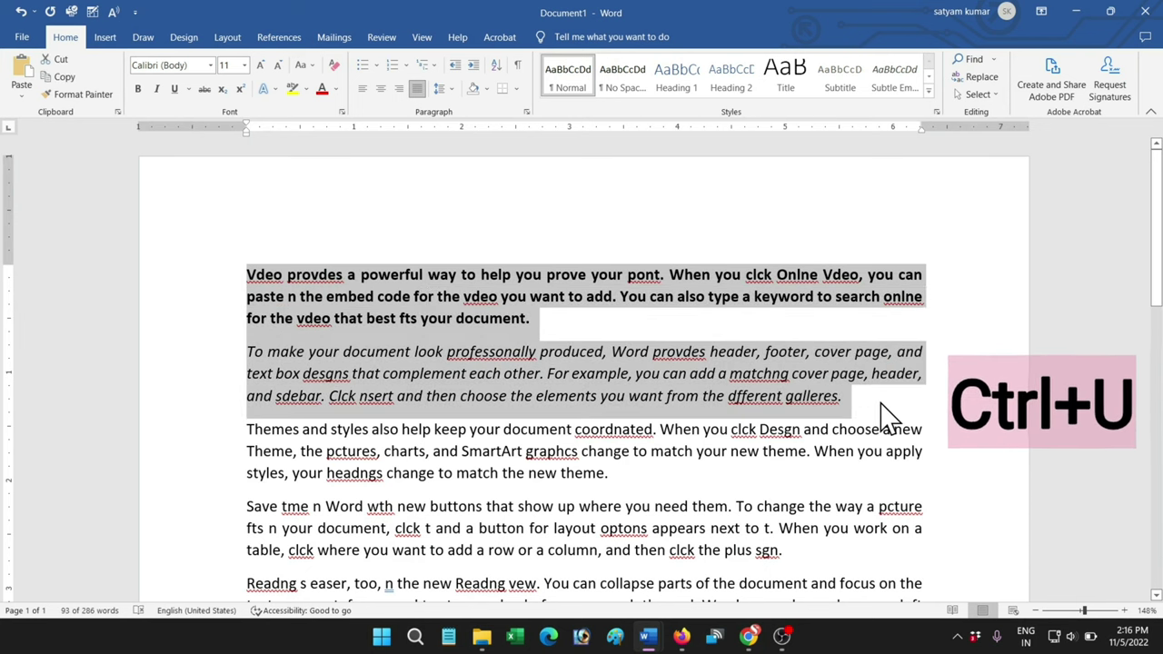
{"action": "key", "text": "ctrl+u"}
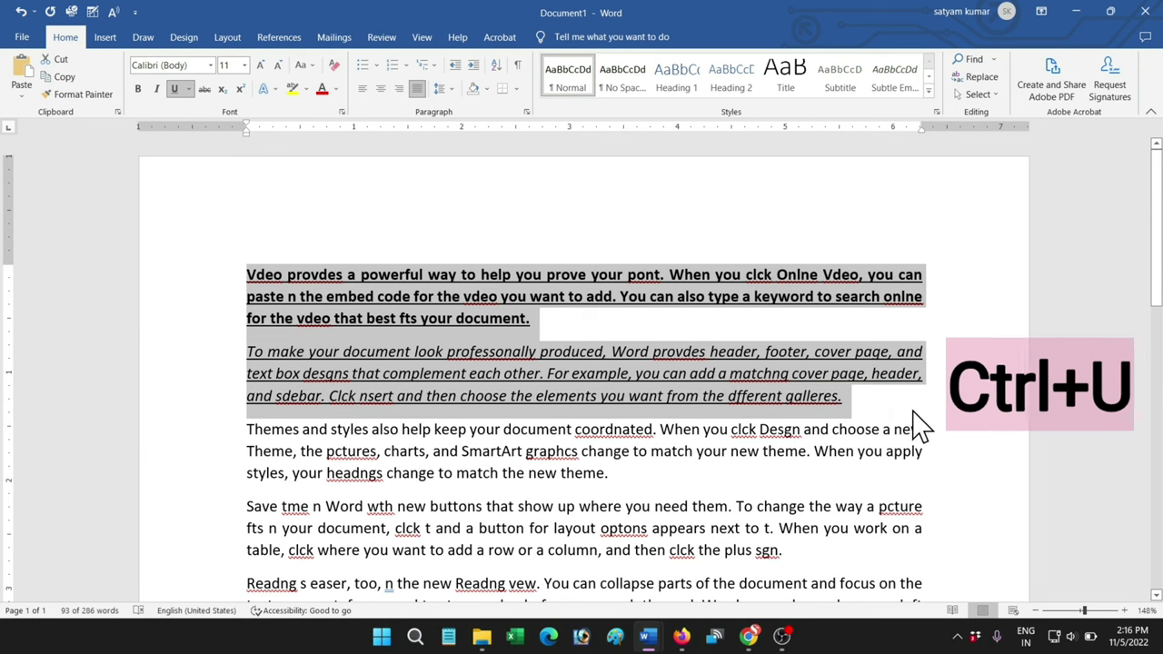
{"action": "left_click", "coordinate": [913, 404]}
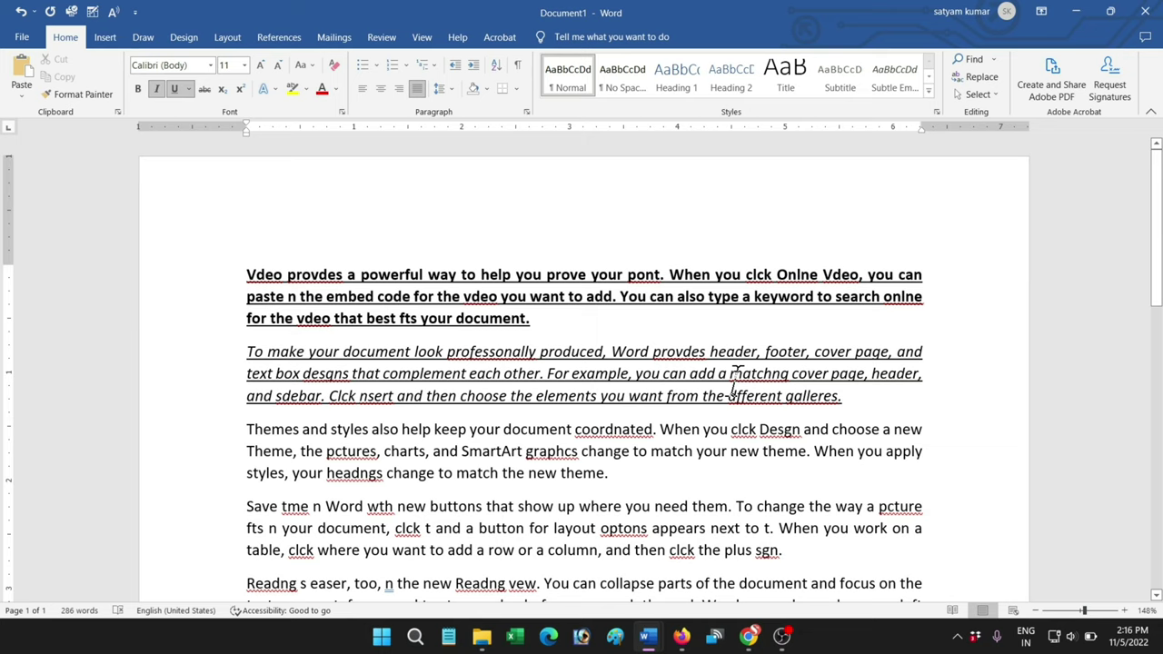
{"action": "key", "text": "ctrl+s"}
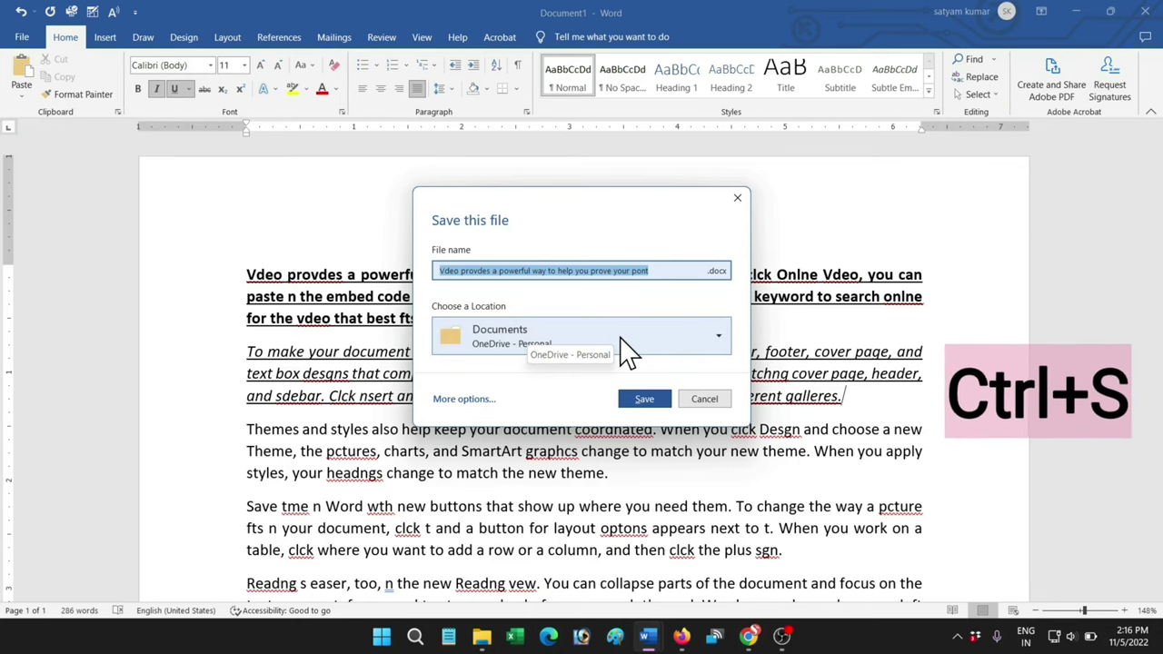
Save the document to OneDrive Documents under Word's suggested file name.
{"action": "left_click", "coordinate": [647, 400]}
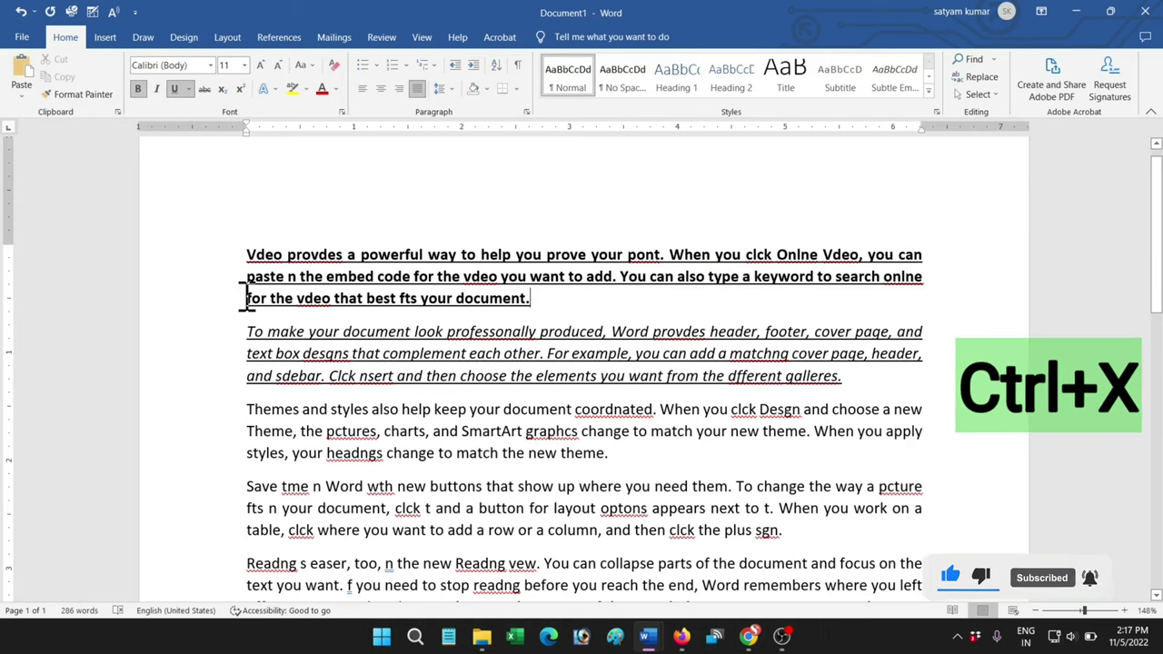
Cut the opening "Vdeo provdes a powerful way" paragraph and paste it after the last paragraph.
{"action": "left_click", "coordinate": [247, 251]}
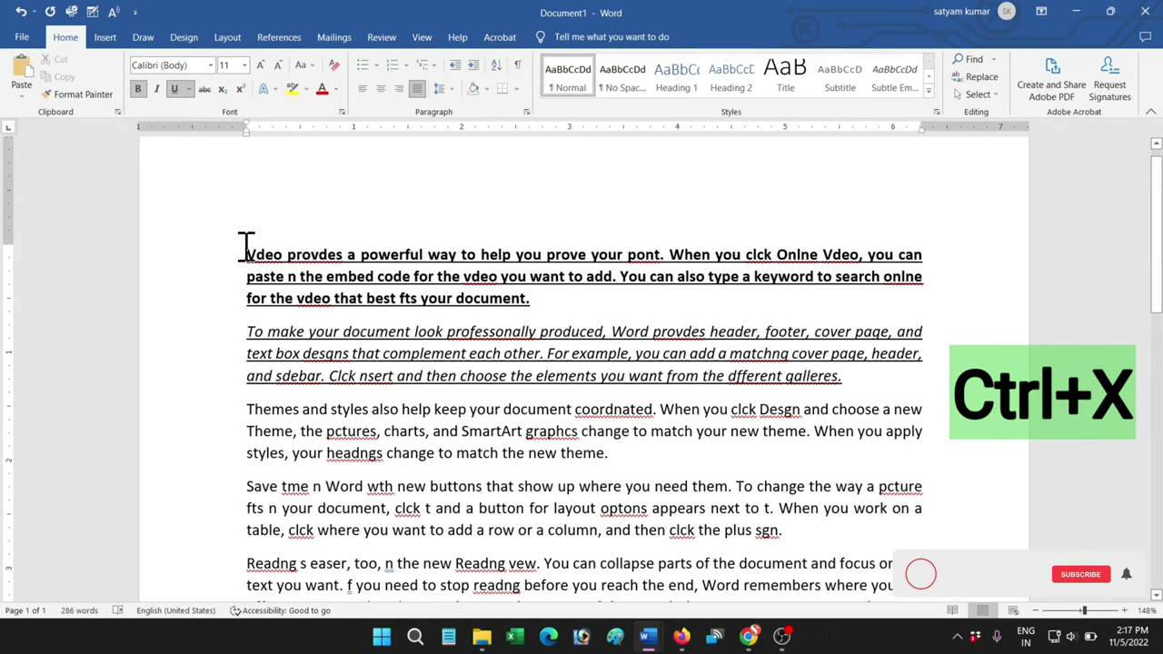
{"action": "left_click_drag", "start_coordinate": [247, 251], "coordinate": [546, 300]}
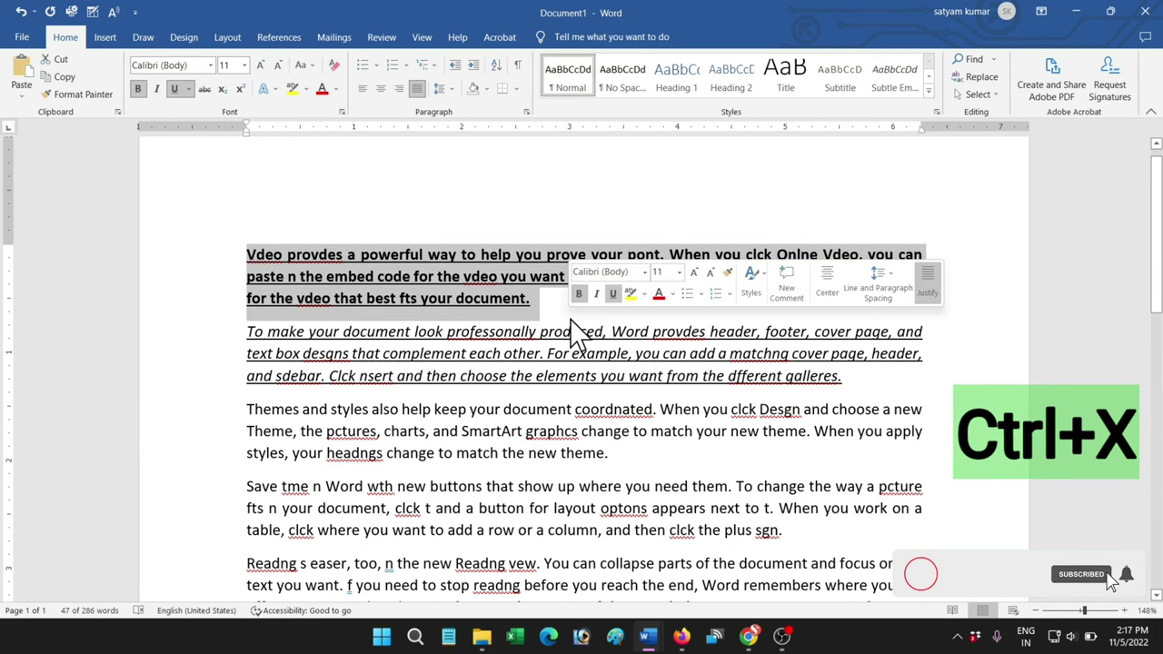
{"action": "key", "text": "ctrl+x"}
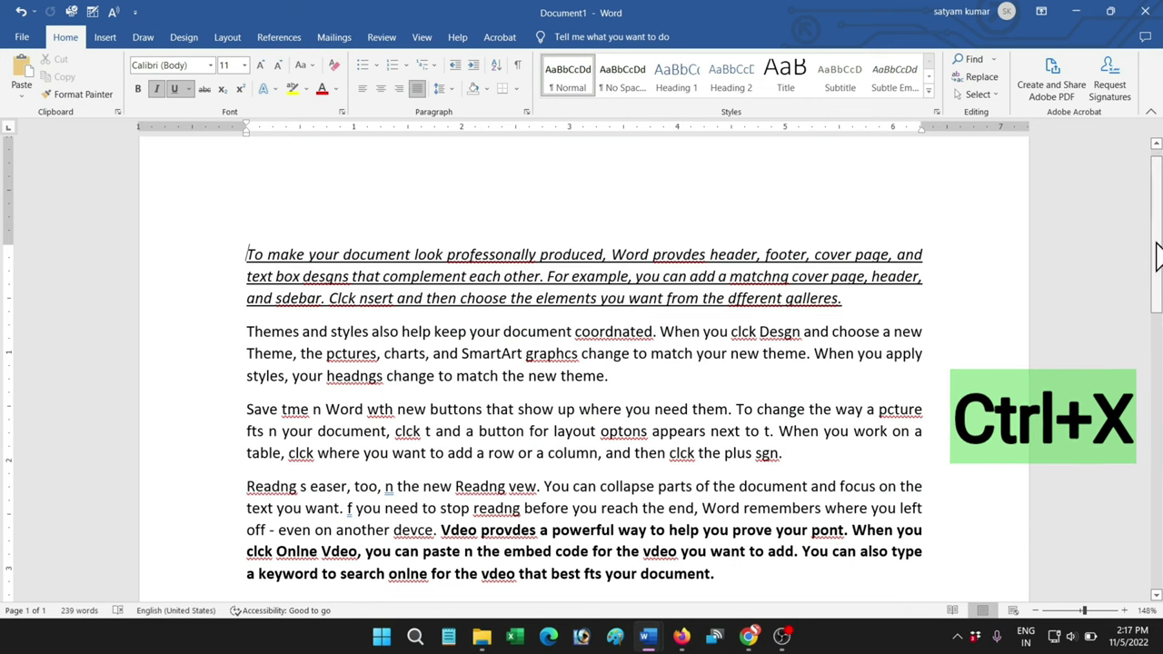
{"action": "scroll", "coordinate": [1028, 327], "scroll_direction": "down", "scroll_amount": 3}
{"action": "left_click", "coordinate": [742, 400]}
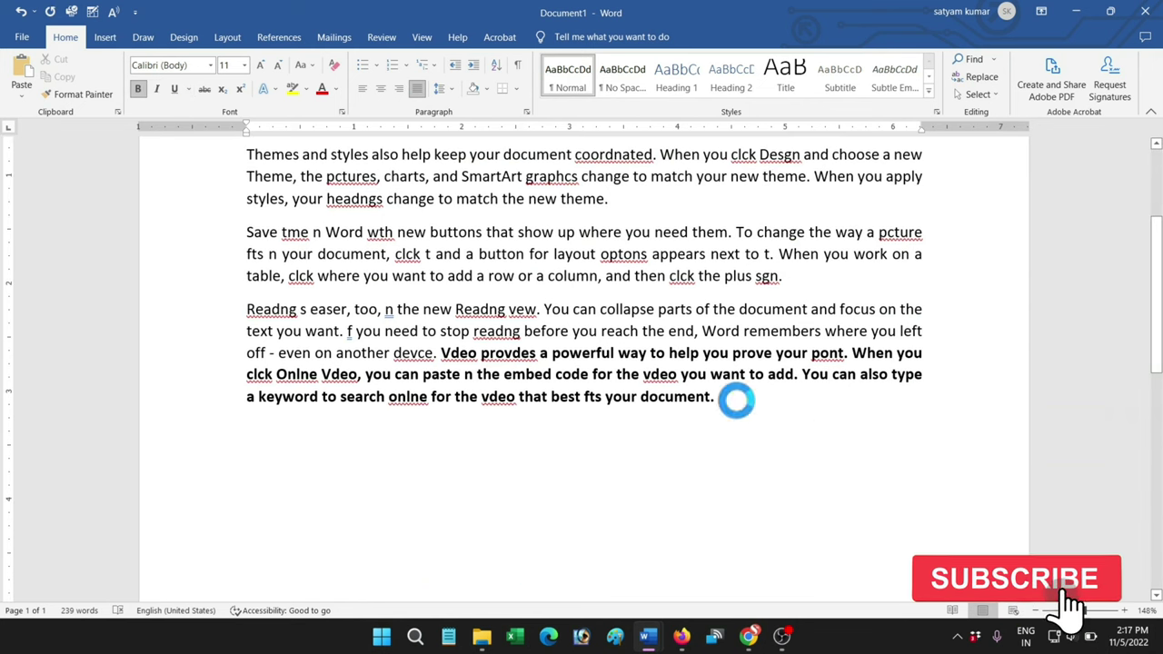
{"action": "key", "text": "ctrl+v"}
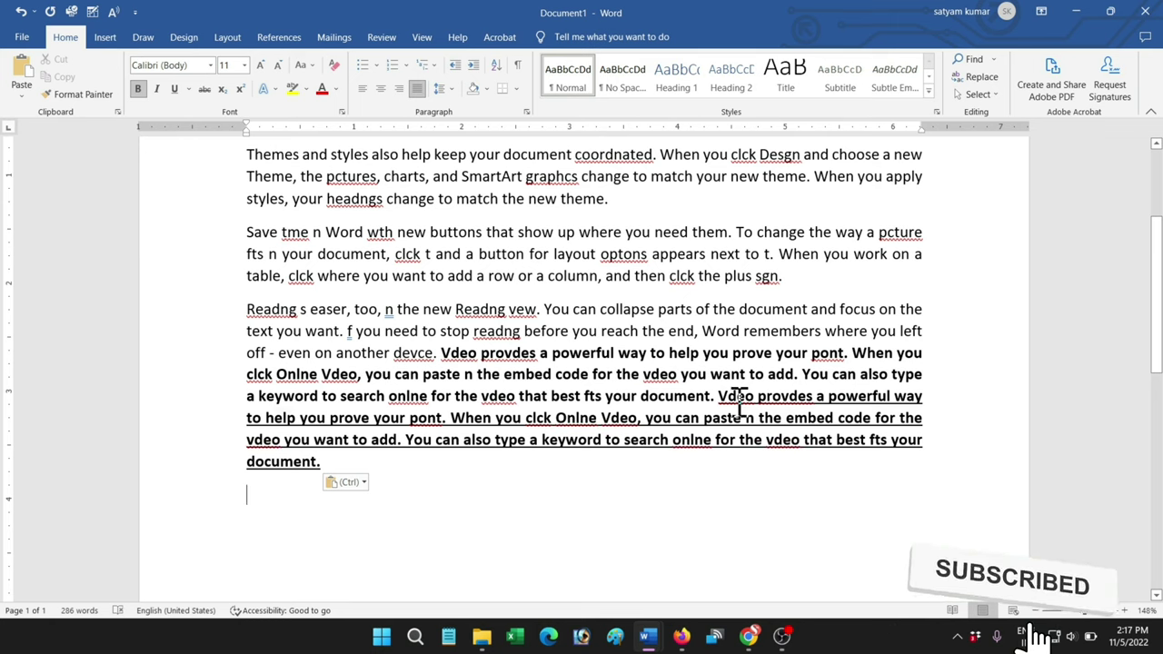